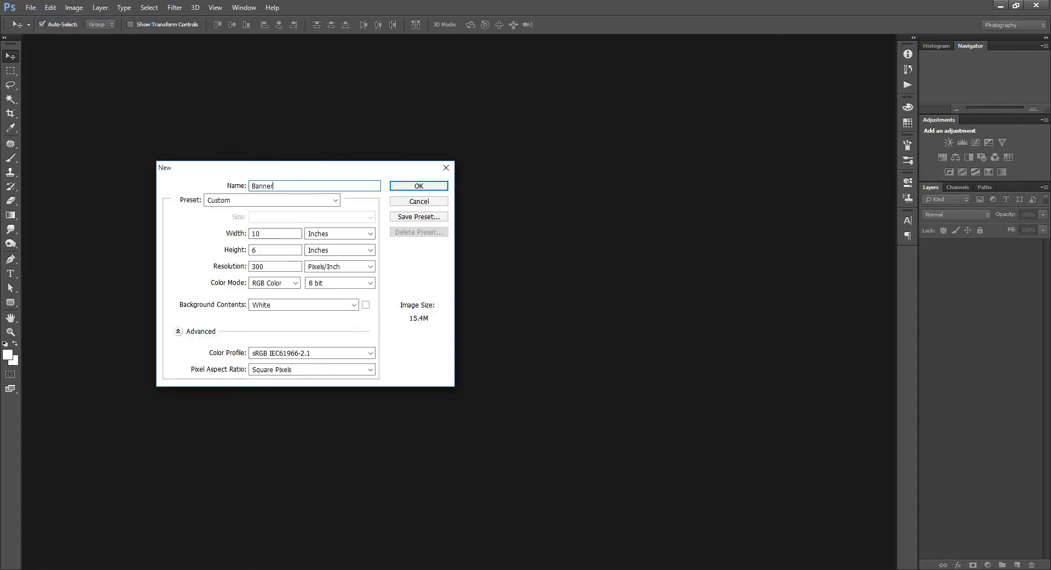
# Create a blank white 10 × 3 inch, 300 ppi document named Banner, then browse the pot plant search.
pyautogui.write('3')
pyautogui.click(407, 187)
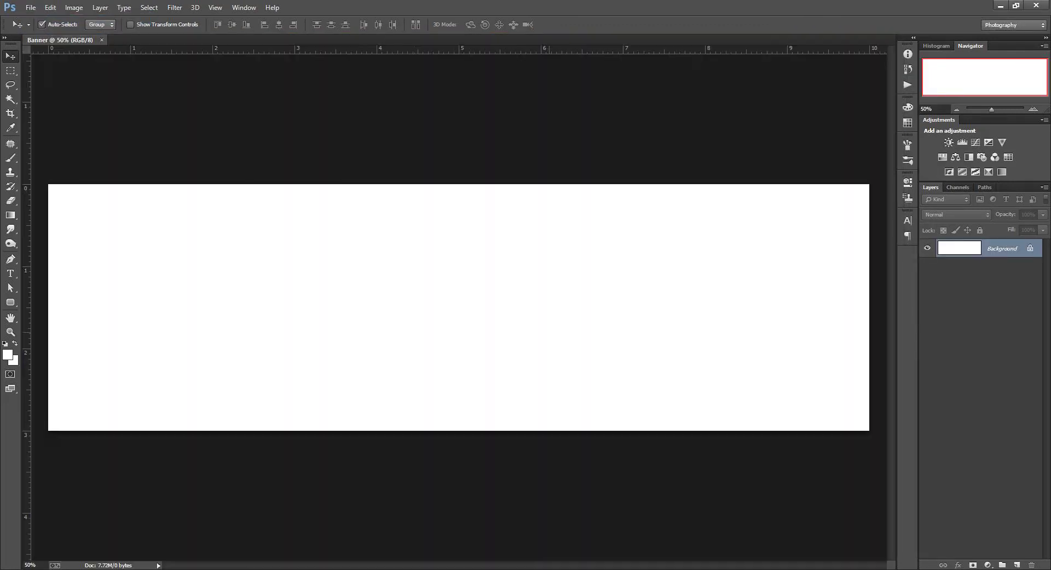
pyautogui.hotkey('ctrl', '+')
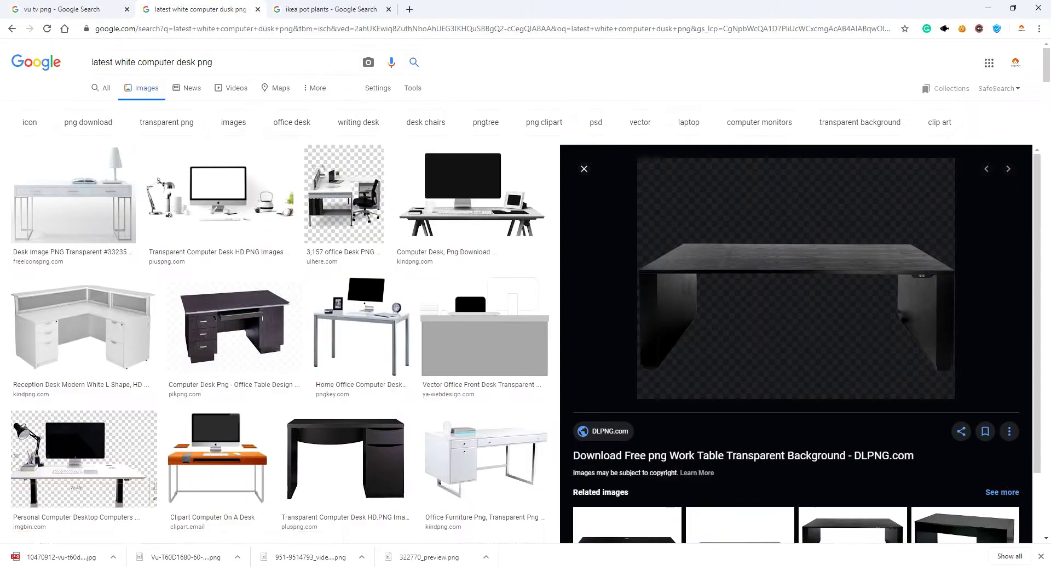
pyautogui.hotkey('ctrl', 'Tab')
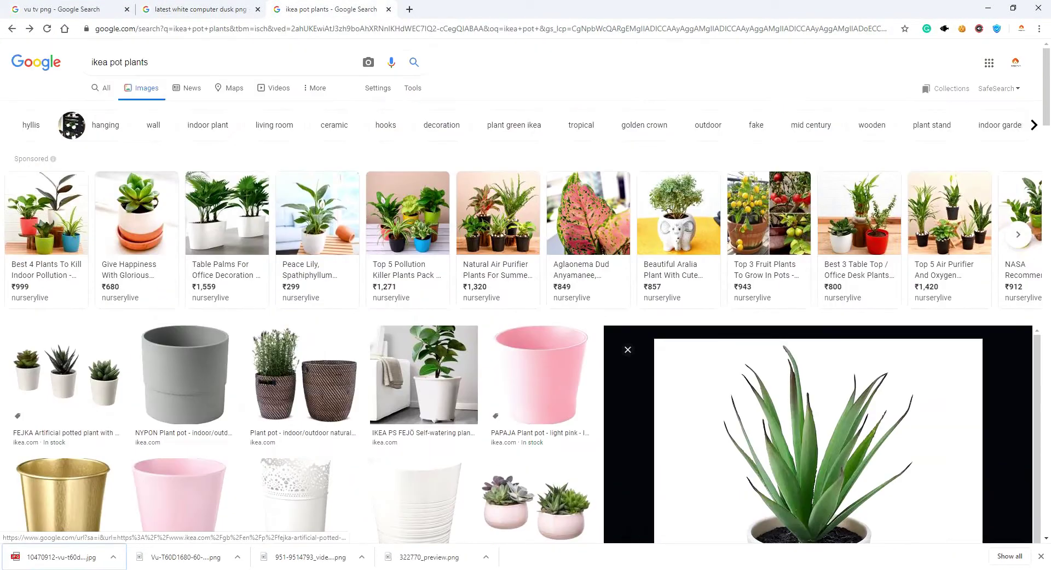
pyautogui.scroll(-2, 816, 356)
# Open the potted plant, desk and TV images together as tabs.
pyautogui.hotkey('alt', 'Tab')
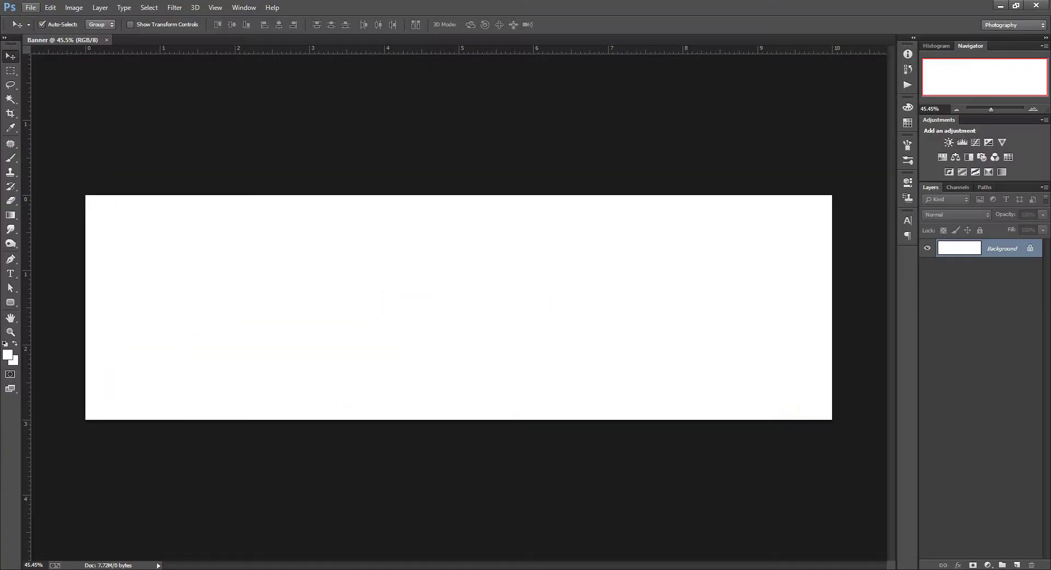
pyautogui.hotkey('ctrl', 'o')
pyautogui.click(360, 87)
pyautogui.keyDown('ctrl'); pyautogui.click(418, 85); pyautogui.keyUp('ctrl')
pyautogui.keyDown('ctrl'); pyautogui.click(186, 174); pyautogui.keyUp('ctrl')
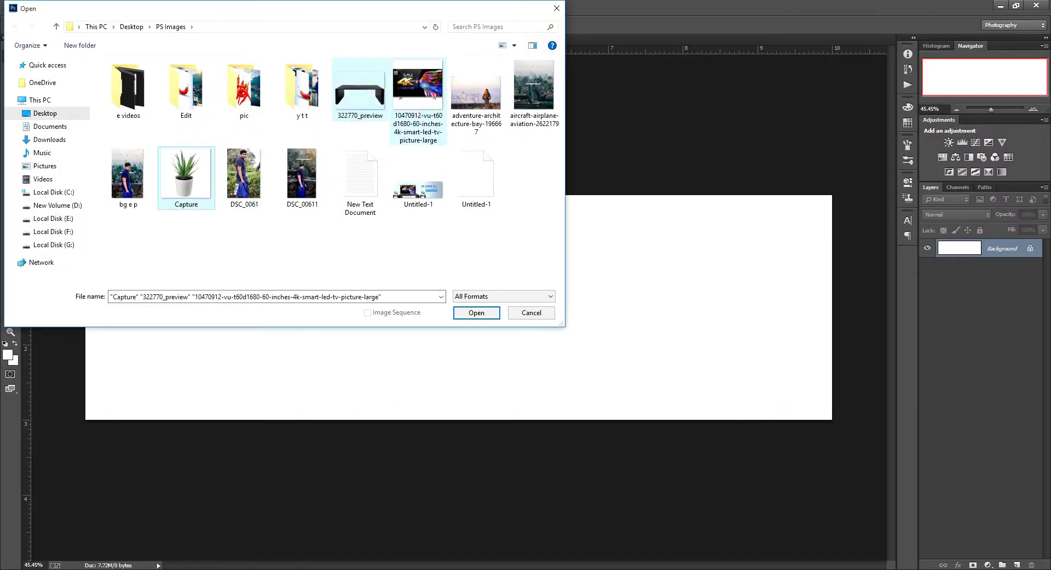
pyautogui.click(476, 313)
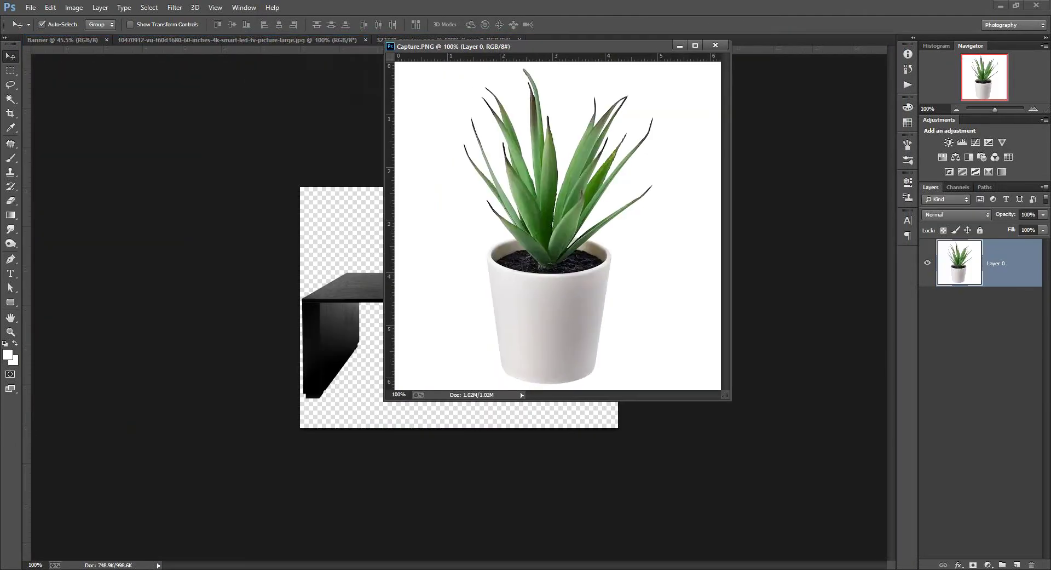
pyautogui.press('l')
# Delete the plant's white background with the Magic Wand.
pyautogui.press('w')
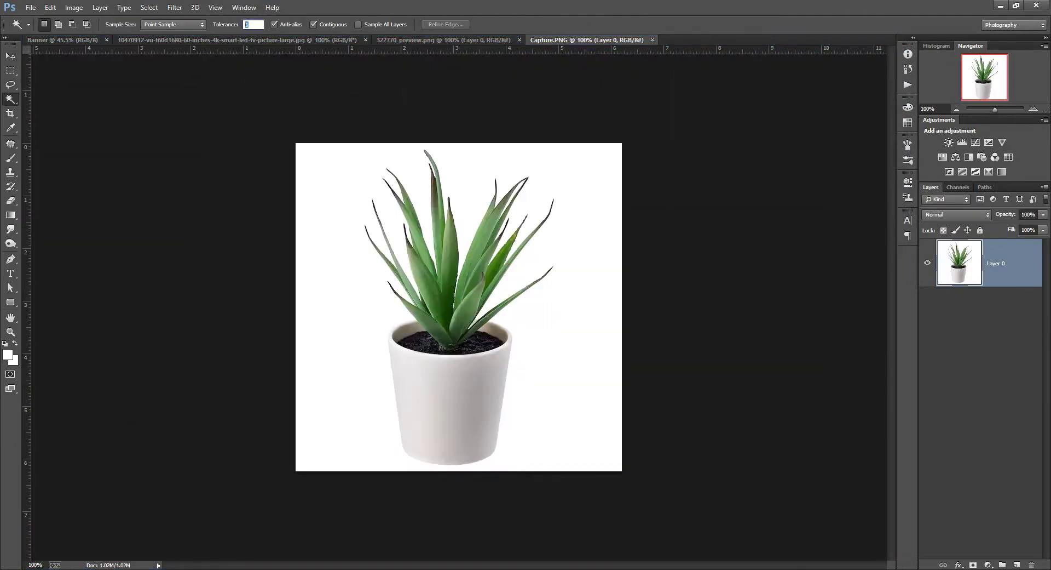
pyautogui.click(328, 165)
pyautogui.press('Delete')
pyautogui.hotkey('ctrl', 'shift', 'Tab')
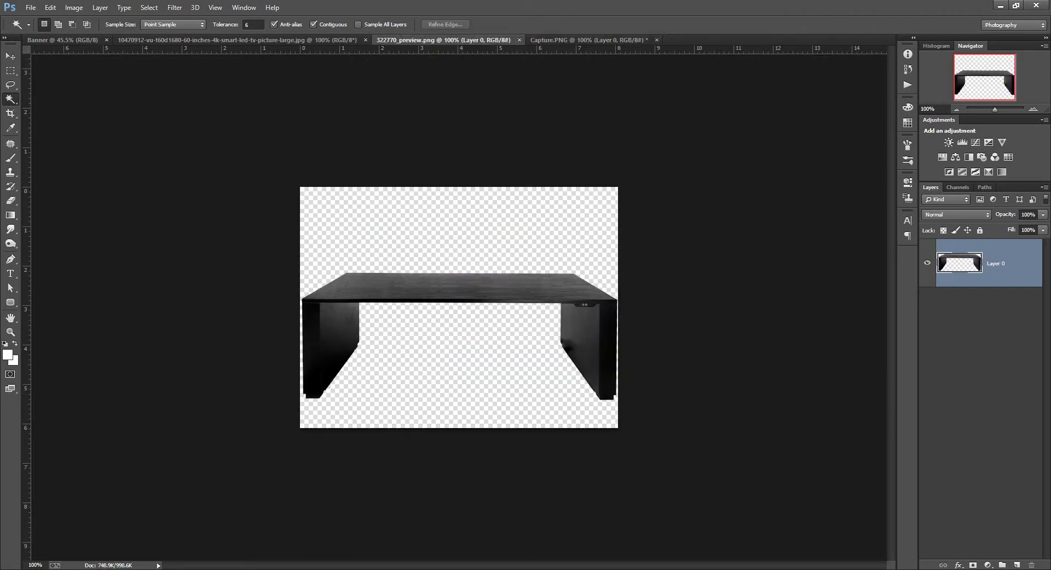
pyautogui.hotkey('ctrl', 'shift', 'Tab')
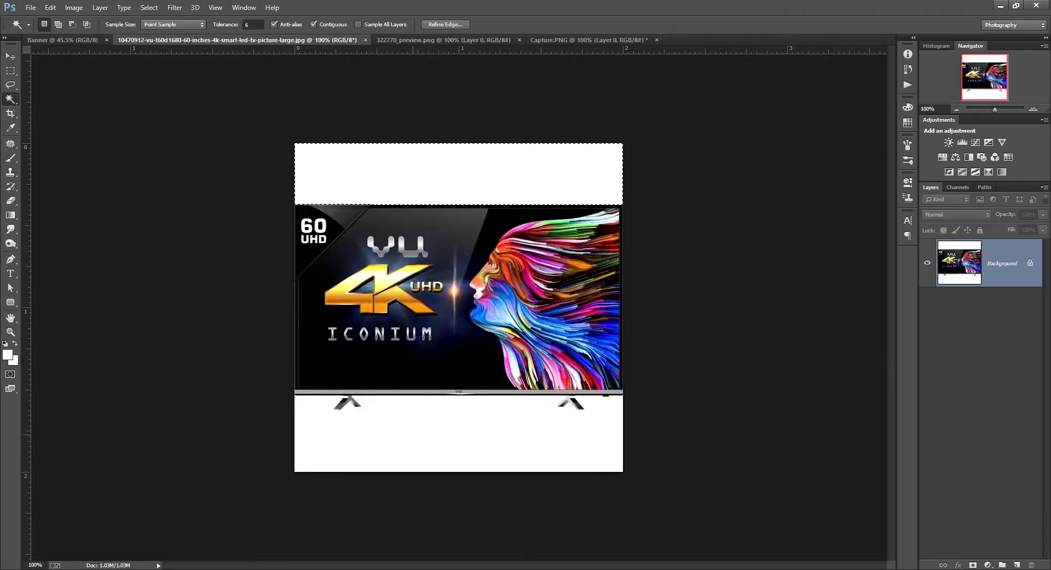
# Copy the whole TV image into Banner as a new layer and hide the background layer.
pyautogui.hotkey('ctrl', 'a')
pyautogui.hotkey('ctrl', 'c')
pyautogui.press('v')
pyautogui.hotkey('ctrl', 'shift', 'Tab')
pyautogui.hotkey('ctrl', 'v')
pyautogui.click(927, 310)
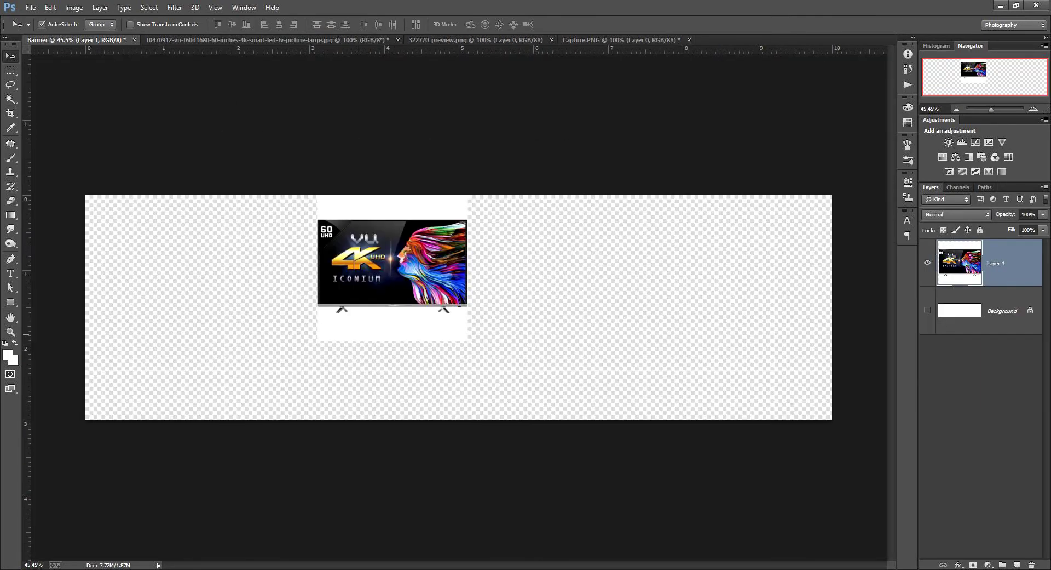
# Delete the white strips below and above the TV.
pyautogui.press('w')
pyautogui.press('Delete')
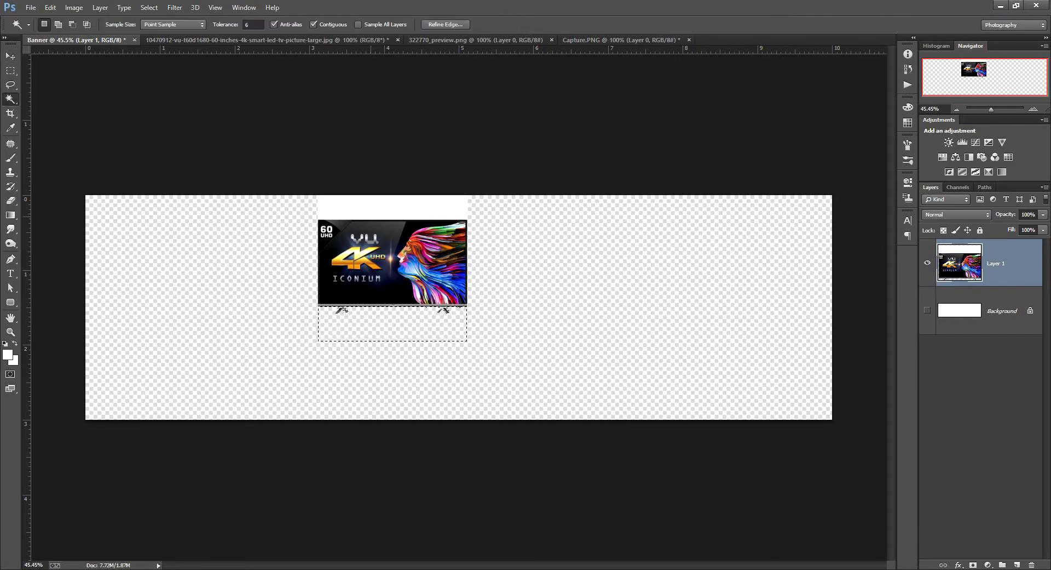
pyautogui.click(392, 207)
pyautogui.press('Delete')
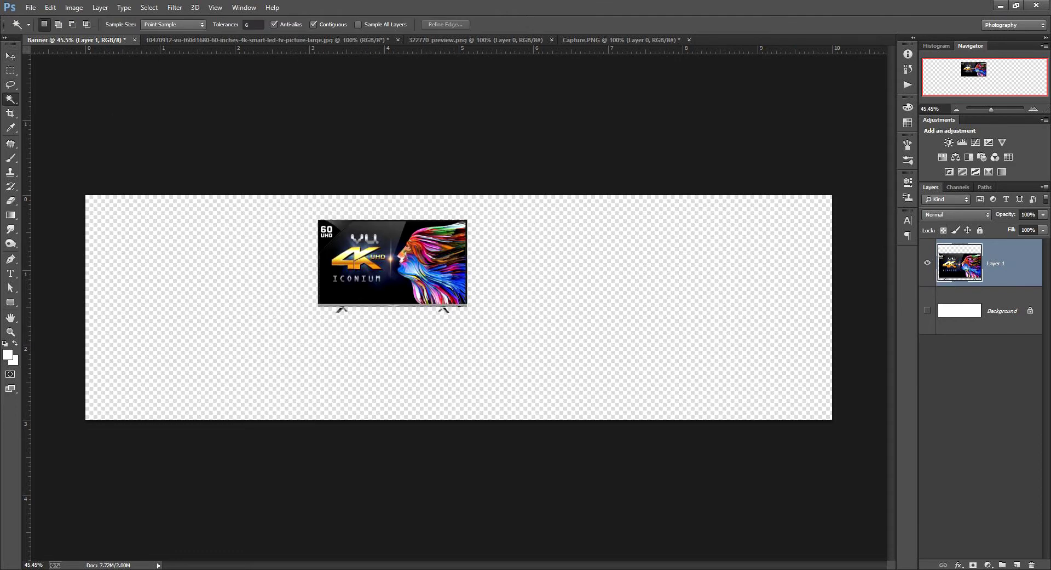
# Hide the TV layer, show the background again and add an empty layer above it.
pyautogui.click(928, 262)
pyautogui.click(927, 310)
pyautogui.click(1002, 310)
pyautogui.click(1017, 565)
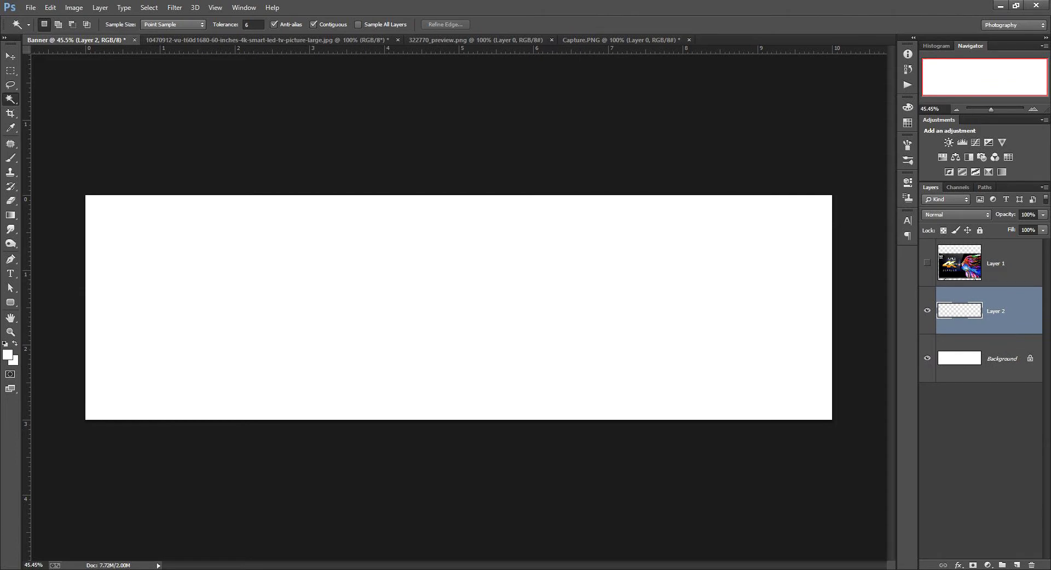
# Start a gradient from the blue-yellow-blue preset and set its first stop to 84929f.
pyautogui.hotkey('alt', 'Tab')
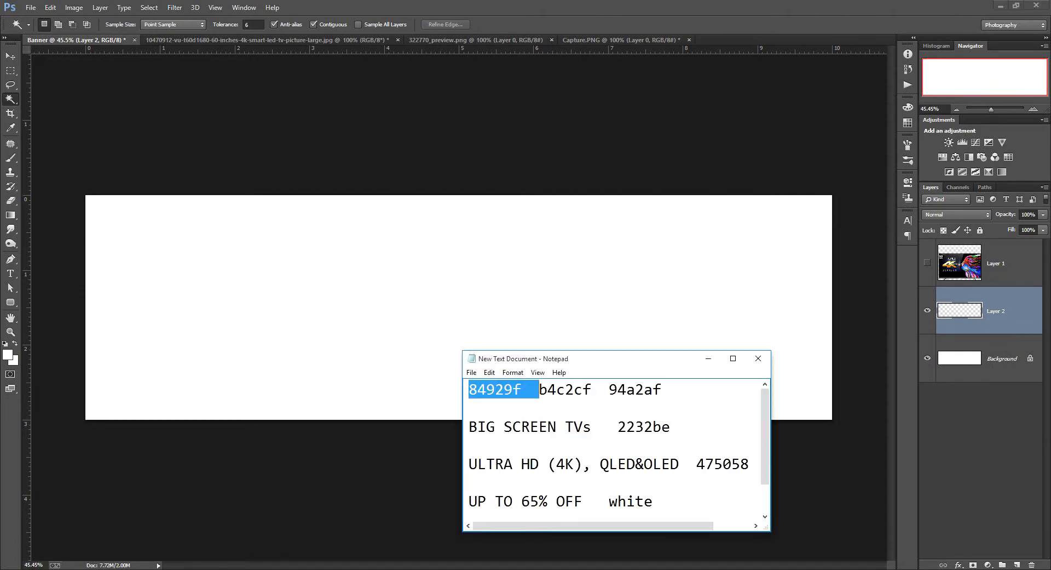
pyautogui.hotkey('alt', 'Tab')
pyautogui.press('g')
pyautogui.click(60, 24)
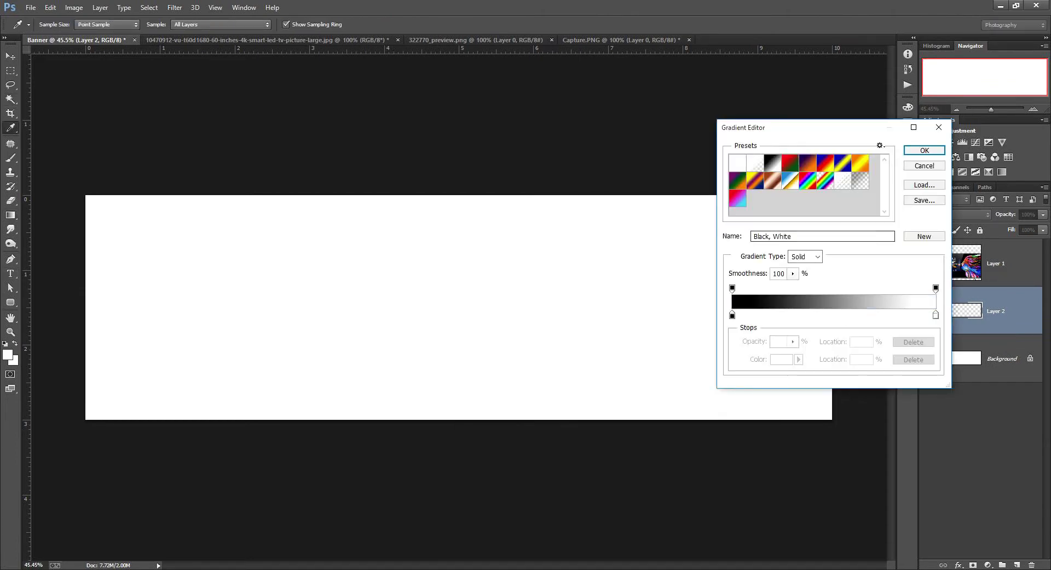
pyautogui.click(843, 163)
pyautogui.click(782, 359)
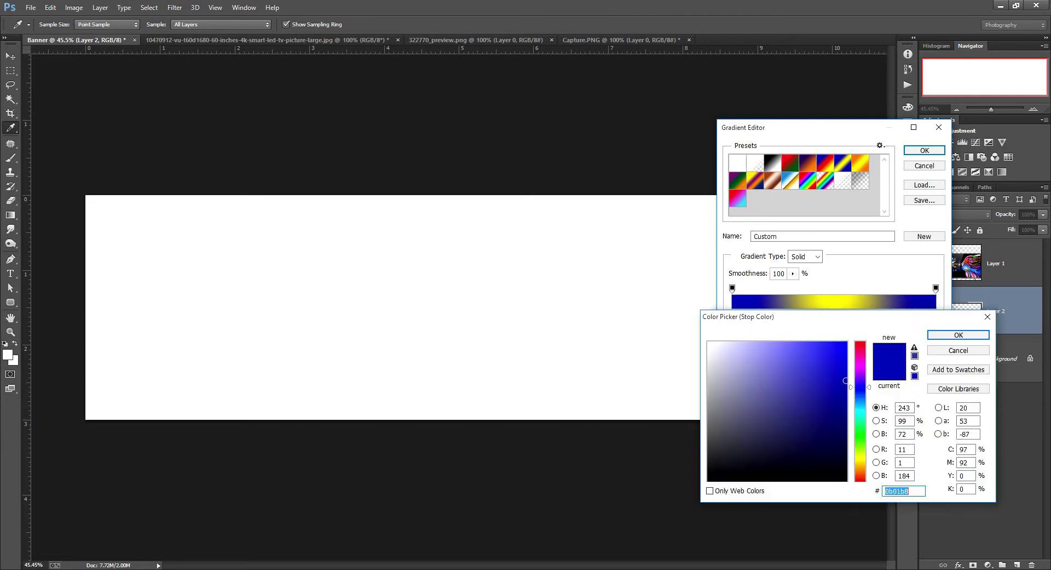
pyautogui.hotkey('ctrl', 'v')
pyautogui.press('Return')
# Set the middle gradient stop to b4c2cf copied from the notes.
pyautogui.hotkey('alt', 'Tab')
pyautogui.doubleClick(565, 389)
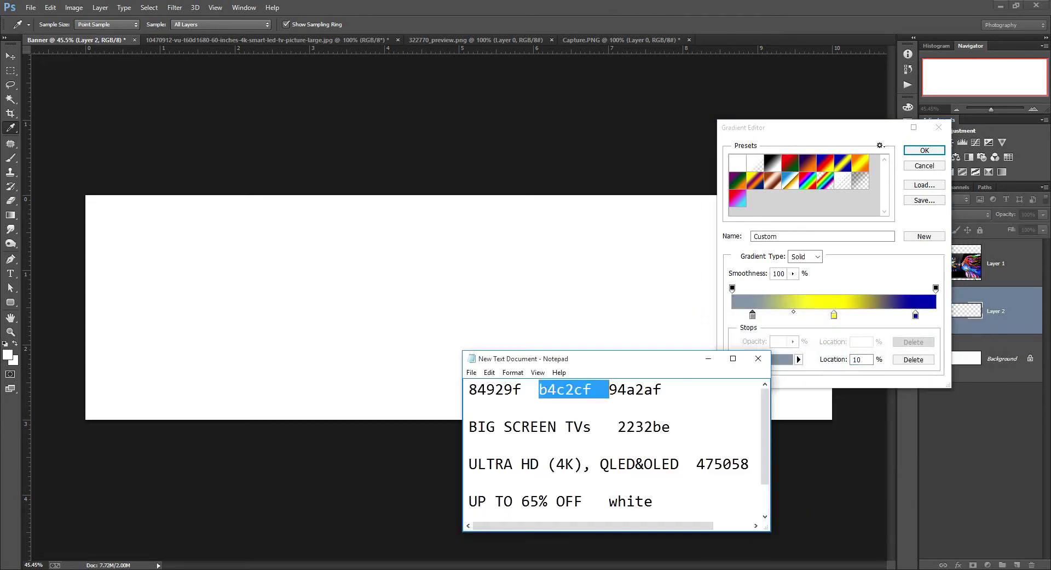
pyautogui.hotkey('ctrl', 'c')
pyautogui.click(834, 315)
pyautogui.click(781, 359)
pyautogui.hotkey('ctrl', 'v')
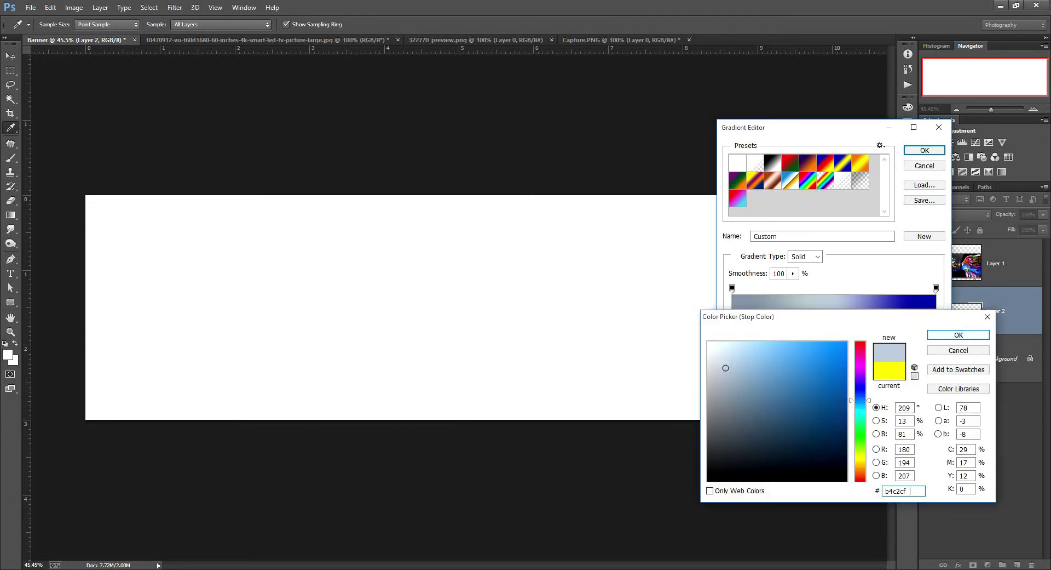
pyautogui.press('Return')
# Set the last gradient stop to the third grey-blue code from the notes.
pyautogui.hotkey('alt', 'Tab')
pyautogui.doubleClick(634, 387)
pyautogui.hotkey('ctrl', 'c')
pyautogui.hotkey('alt', 'Tab')
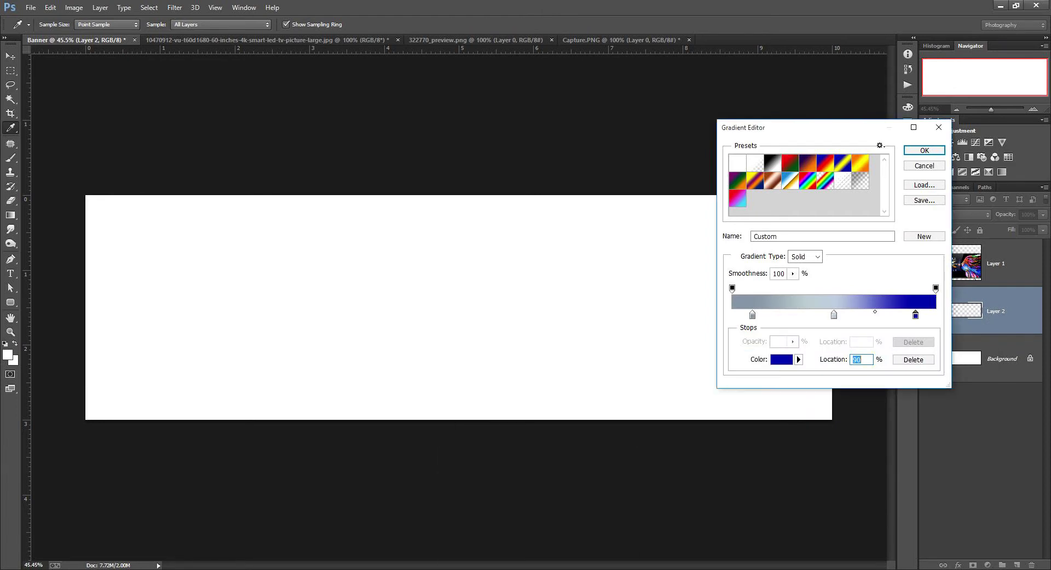
pyautogui.click(782, 358)
pyautogui.hotkey('ctrl', 'v')
pyautogui.press('Return')
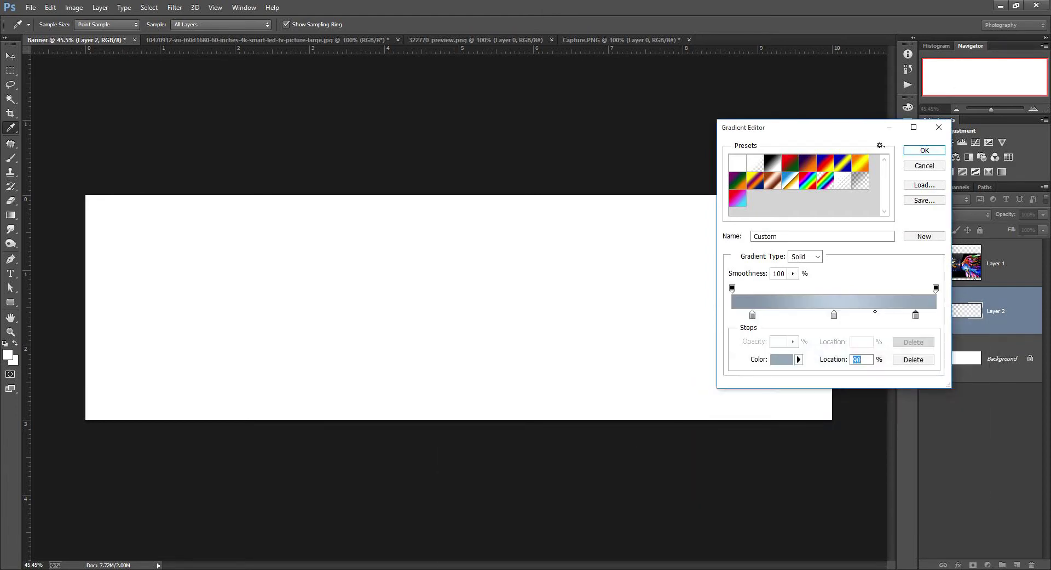
# Fill the new layer with the grey-blue gradient dragged horizontally across the banner.
pyautogui.press('Return')
pyautogui.moveTo(262, 290); pyautogui.dragTo(746, 291)
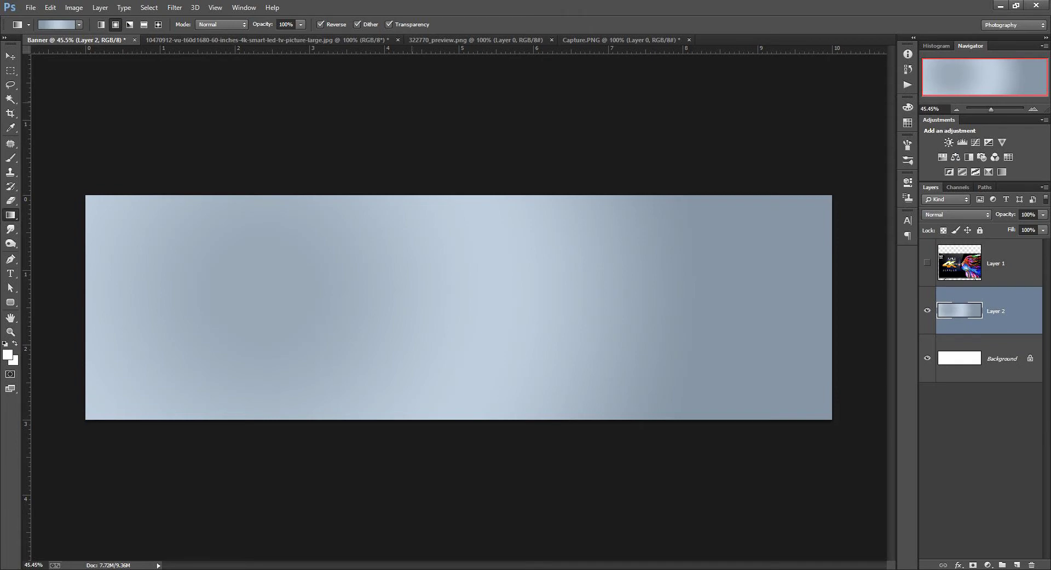
pyautogui.hotkey('ctrl', 'Tab')
pyautogui.hotkey('ctrl', 'Tab')
# Paste the desk into Banner, enlarge it about 154% and place it at the lower left.
pyautogui.hotkey('ctrl', 'a')
pyautogui.hotkey('ctrl', 'x')
pyautogui.hotkey('ctrl', 'Tab')
pyautogui.hotkey('ctrl', 'Tab')
pyautogui.hotkey('ctrl', 'v')
pyautogui.hotkey('ctrl', 't')
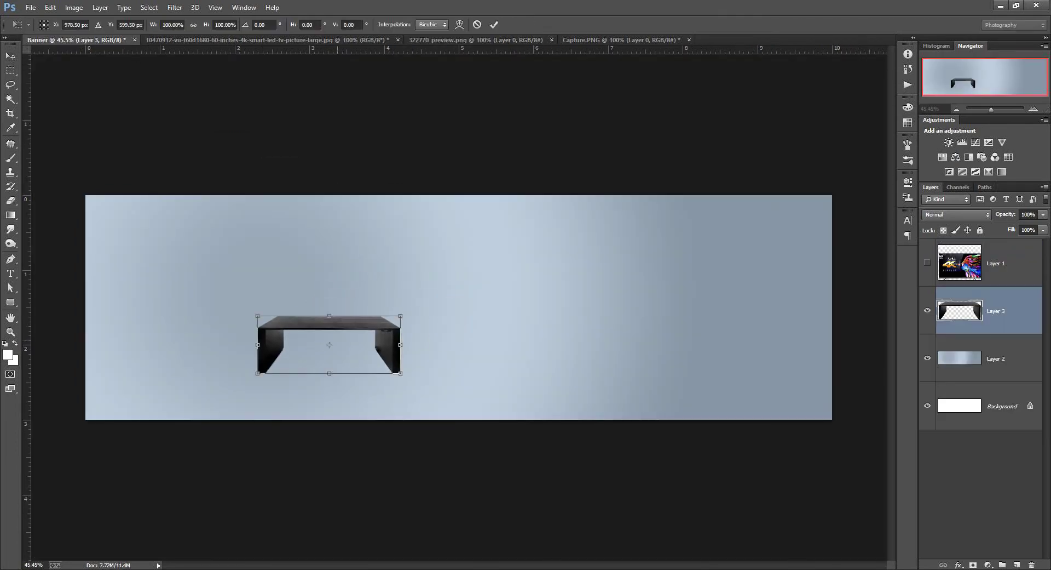
pyautogui.moveTo(401, 373); pyautogui.dragTo(439, 389)
pyautogui.moveTo(383, 339); pyautogui.dragTo(326, 409)
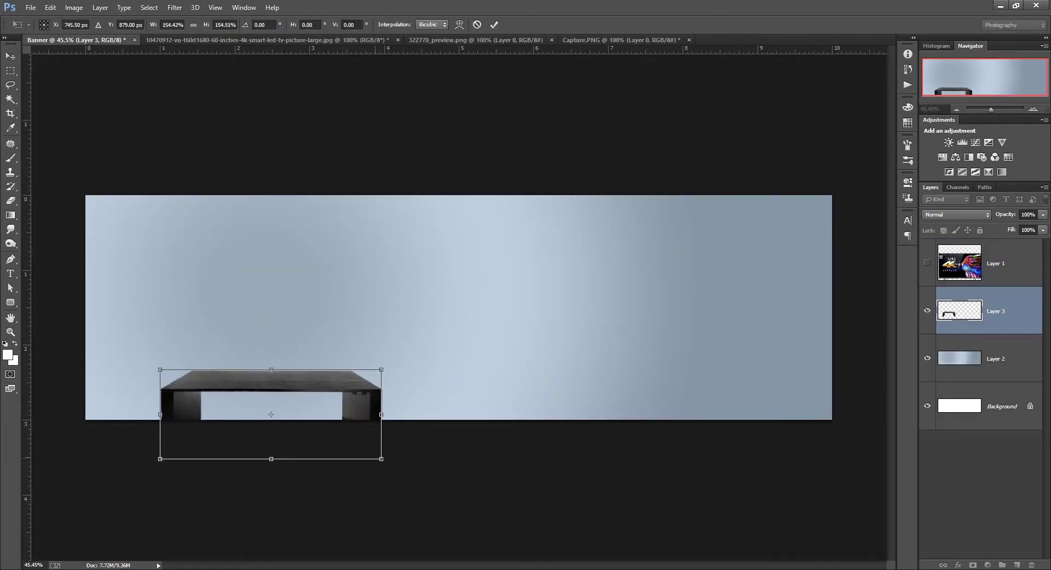
pyautogui.moveTo(381, 458)
pyautogui.mouseDown()
pyautogui.moveTo(393, 462)
pyautogui.moveTo(388, 435)
pyautogui.mouseUp()
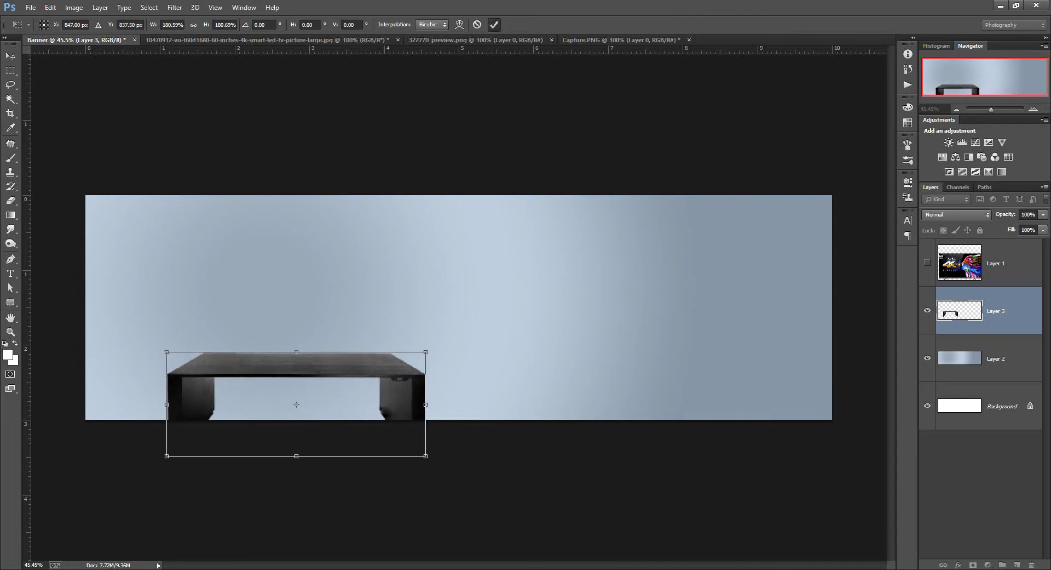
pyautogui.press('Return')
# Erase the white line above the TV.
pyautogui.click(927, 263)
pyautogui.click(996, 263)
pyautogui.moveTo(339, 279); pyautogui.dragTo(307, 290)
pyautogui.press('e')
pyautogui.moveTo(234, 232); pyautogui.dragTo(375, 233)
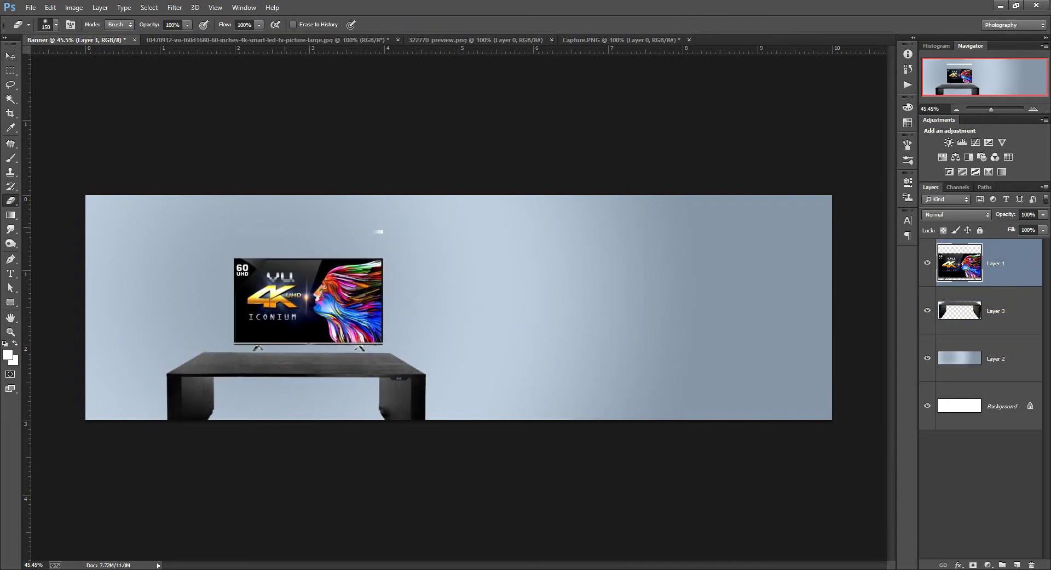
# Move the TV left and scale it to about 155% on top of the desk.
pyautogui.press('v')
pyautogui.moveTo(306, 296); pyautogui.dragTo(285, 298)
pyautogui.hotkey('ctrl', 't')
pyautogui.moveTo(363, 344)
pyautogui.mouseDown()
pyautogui.moveTo(425, 372)
pyautogui.moveTo(364, 296)
pyautogui.mouseUp()
pyautogui.press('Return')
# Scale the desk up slightly around its centre.
pyautogui.click(996, 310)
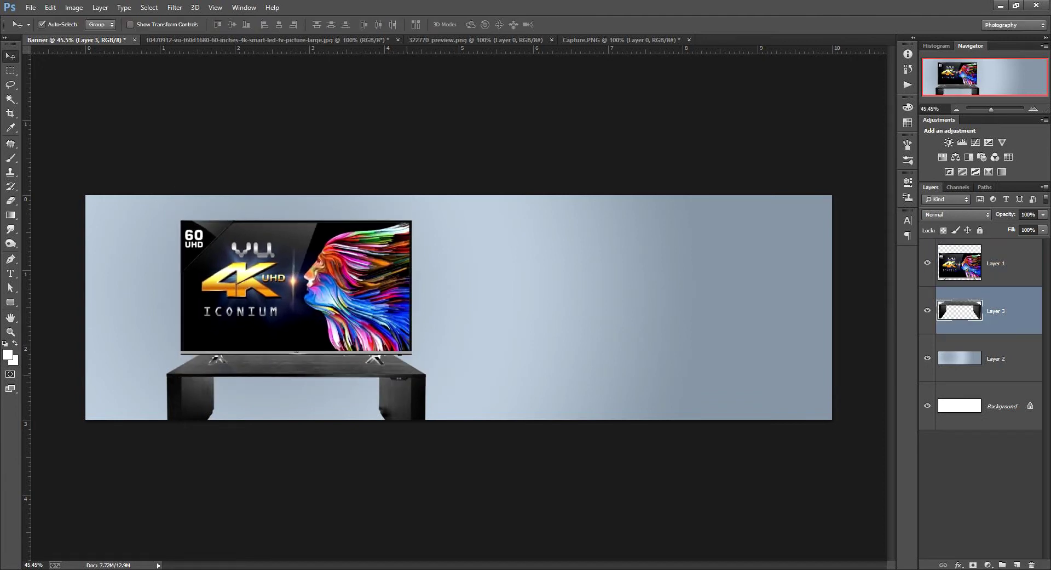
pyautogui.hotkey('ctrl', 't')
pyautogui.moveTo(425, 456); pyautogui.dragTo(445, 469)
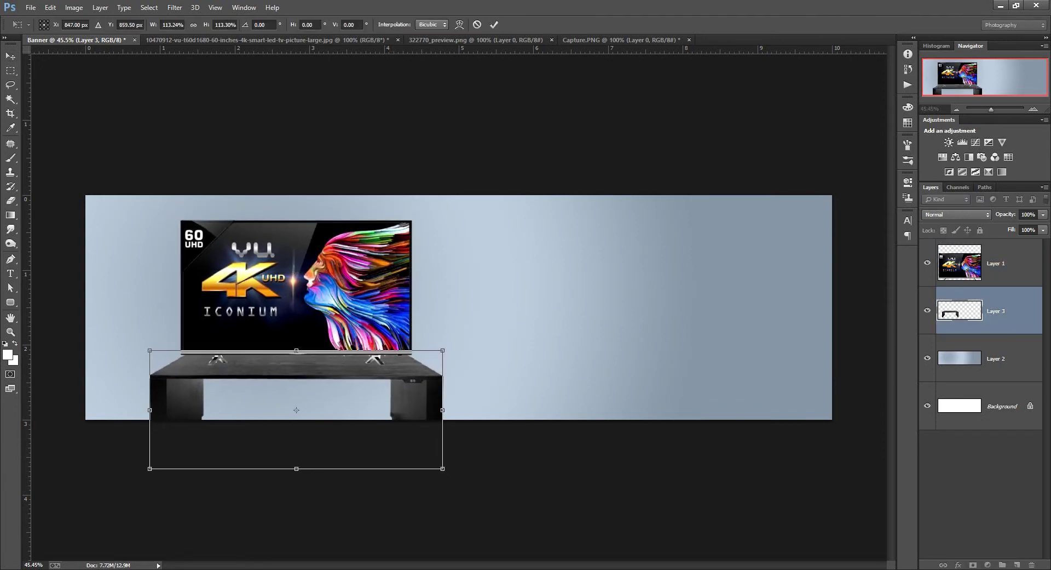
pyautogui.press('Return')
# Duplicate the desk to the right and shrink the copy into a narrow, shorter side table.
pyautogui.keyDown('alt'); pyautogui.moveTo(295, 388); pyautogui.dragTo(598, 365); pyautogui.keyUp('alt')
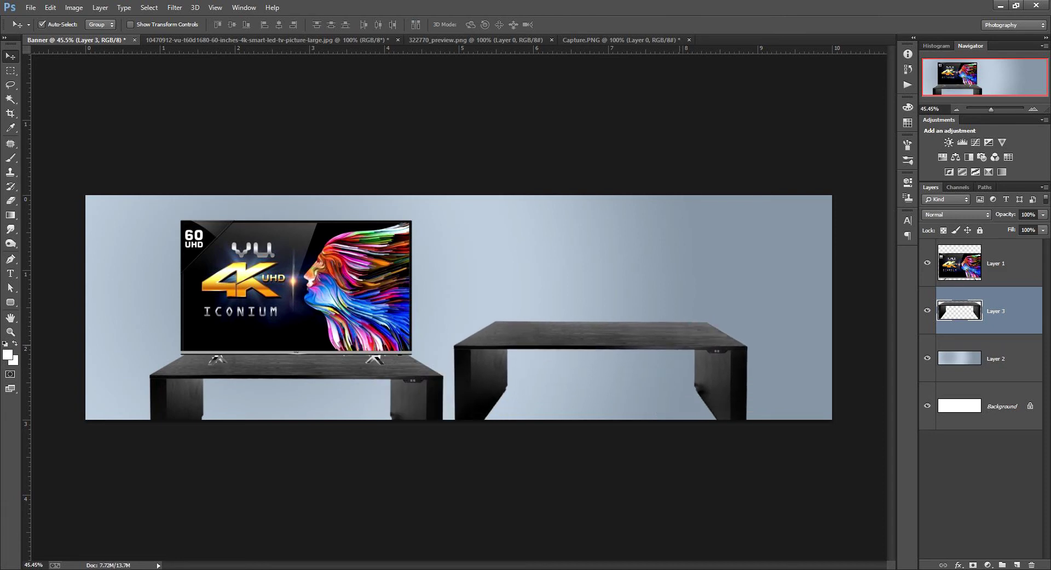
pyautogui.hotkey('ctrl', 't')
pyautogui.moveTo(749, 380); pyautogui.dragTo(542, 380)
pyautogui.moveTo(498, 321); pyautogui.dragTo(498, 340)
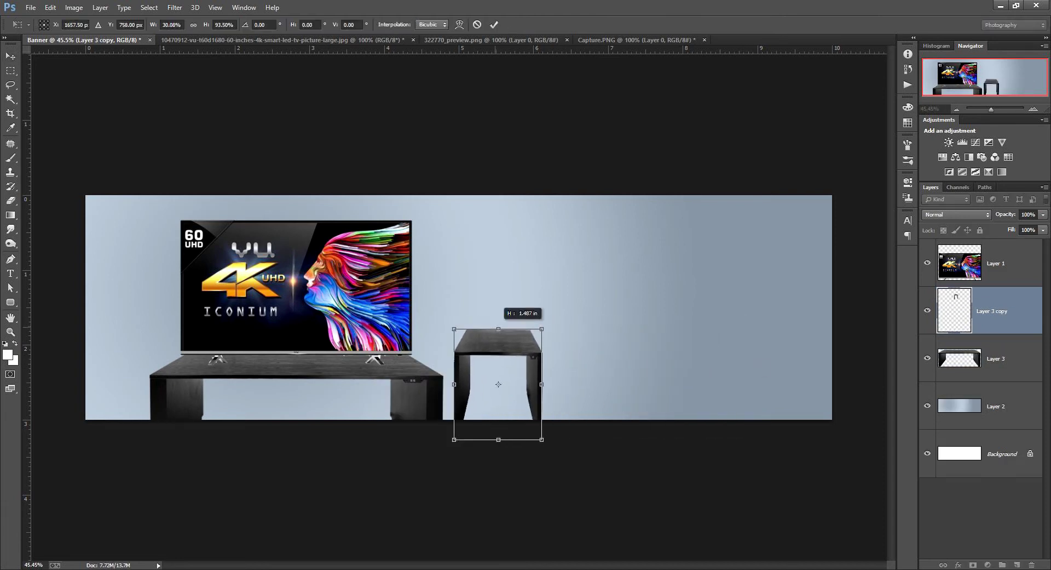
pyautogui.moveTo(498, 389)
pyautogui.mouseDown()
pyautogui.moveTo(499, 409)
pyautogui.moveTo(528, 409)
pyautogui.mouseUp()
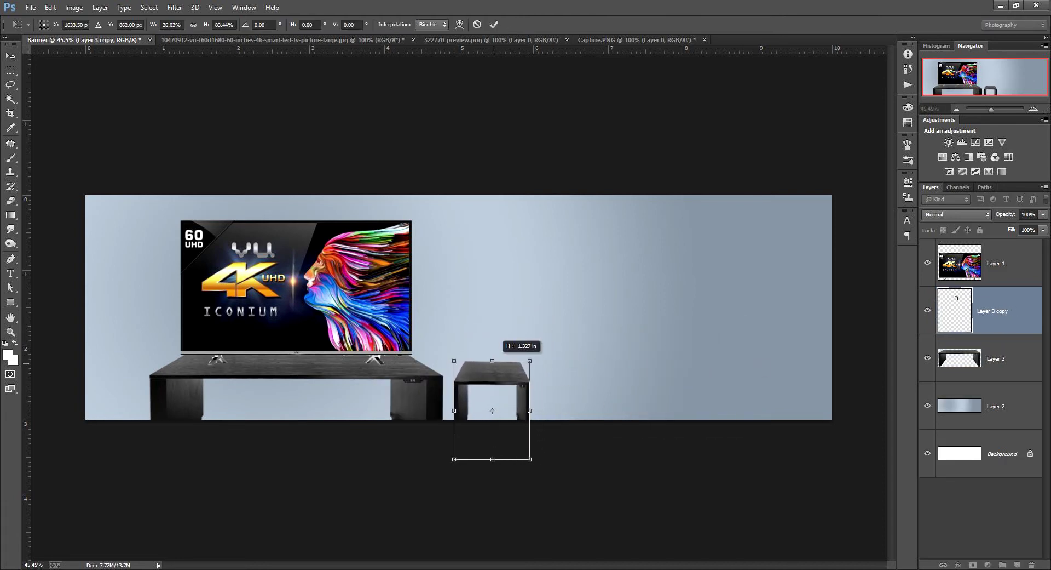
pyautogui.moveTo(495, 366); pyautogui.dragTo(496, 356)
pyautogui.press('Return')
pyautogui.press('m')
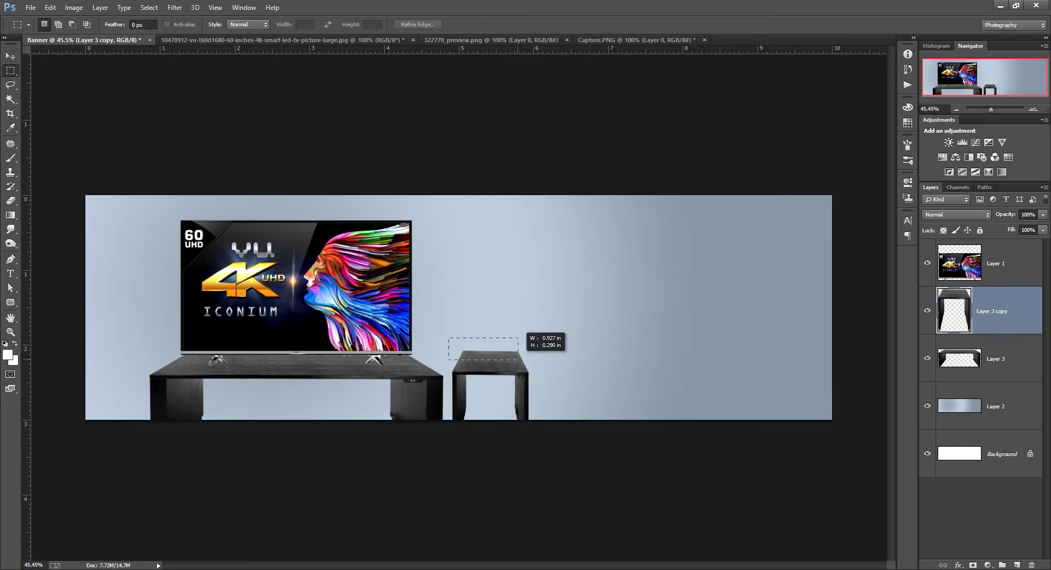
pyautogui.press('v')
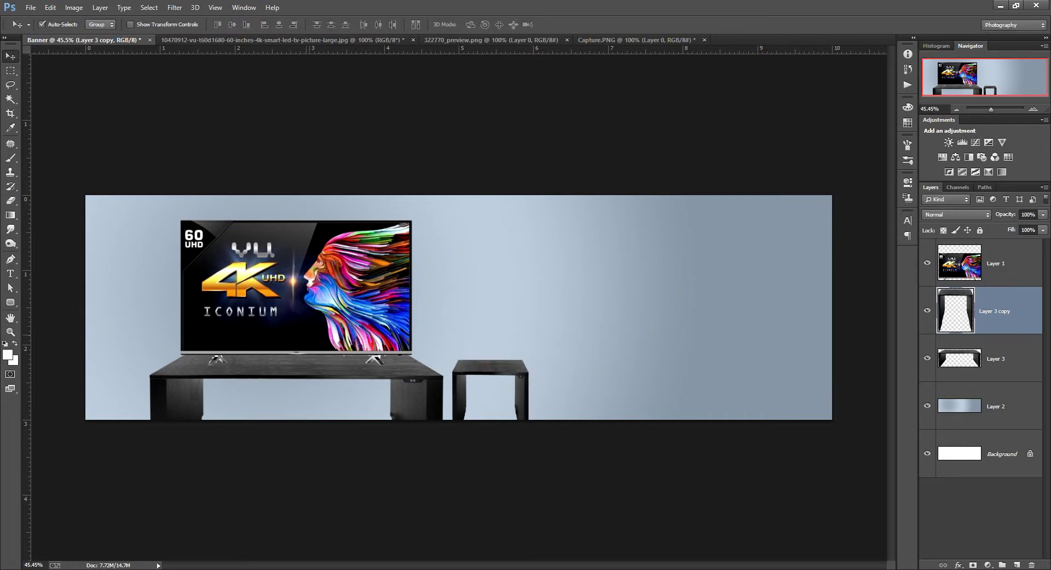
pyautogui.hotkey('ctrl', 't')
# Narrow the side table, then paste the potted plant image into the banner.
pyautogui.moveTo(527, 391); pyautogui.dragTo(493, 378)
pyautogui.press('Return')
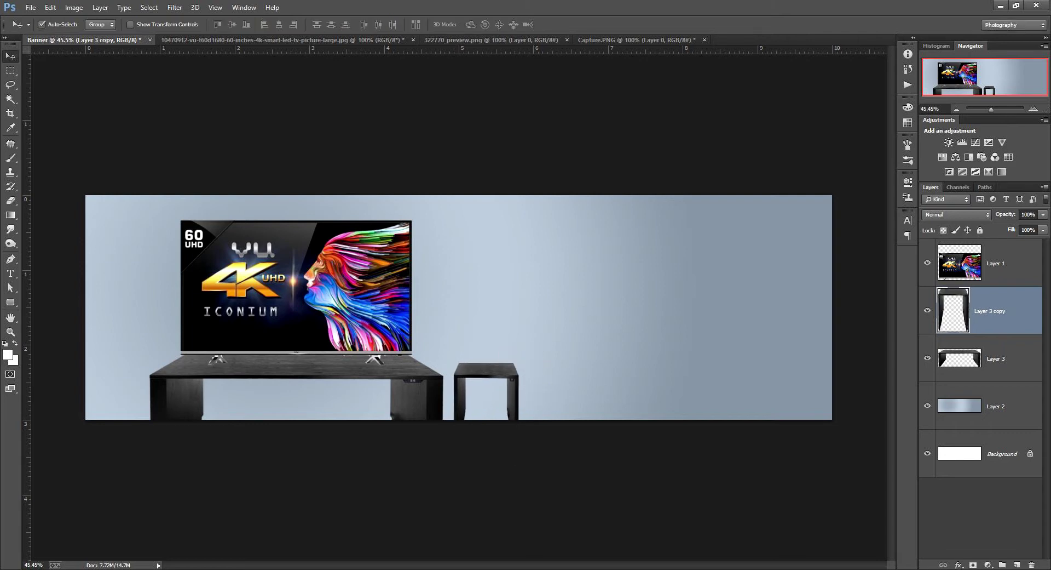
pyautogui.hotkey('ctrl', 'shift', 'Tab')
pyautogui.hotkey('ctrl', 'a')
pyautogui.hotkey('ctrl', 'c')
pyautogui.hotkey('ctrl', 'Tab')
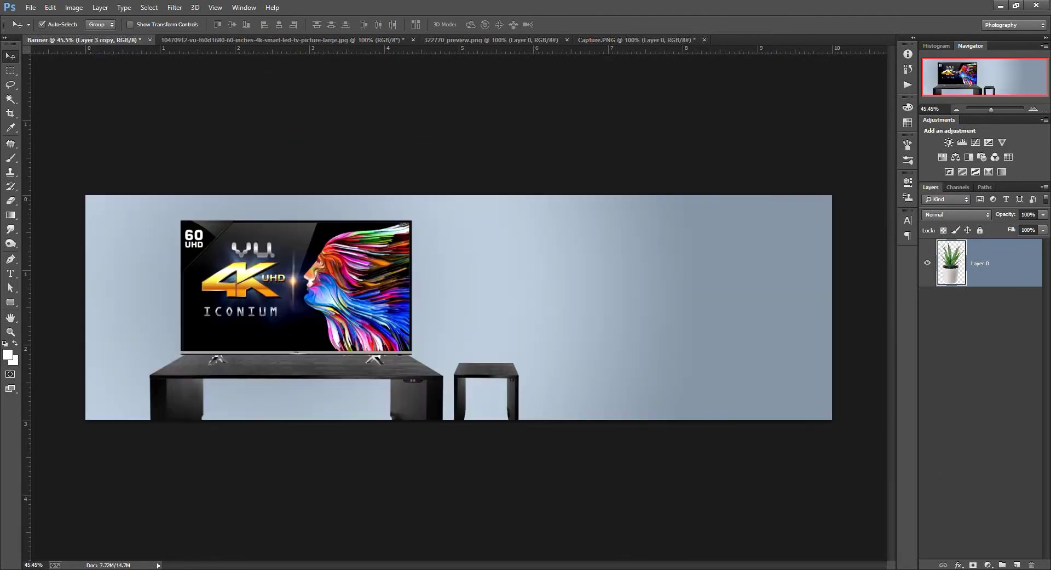
pyautogui.hotkey('ctrl', 'v')
# Place the plant on the side table and add a smaller copy beside it.
pyautogui.hotkey('ctrl', 't')
pyautogui.moveTo(486, 323)
pyautogui.mouseDown()
pyautogui.moveTo(481, 343)
pyautogui.moveTo(490, 328)
pyautogui.moveTo(480, 332)
pyautogui.moveTo(510, 335)
pyautogui.mouseUp()
pyautogui.press('Return')
pyautogui.hotkey('ctrl', 't')
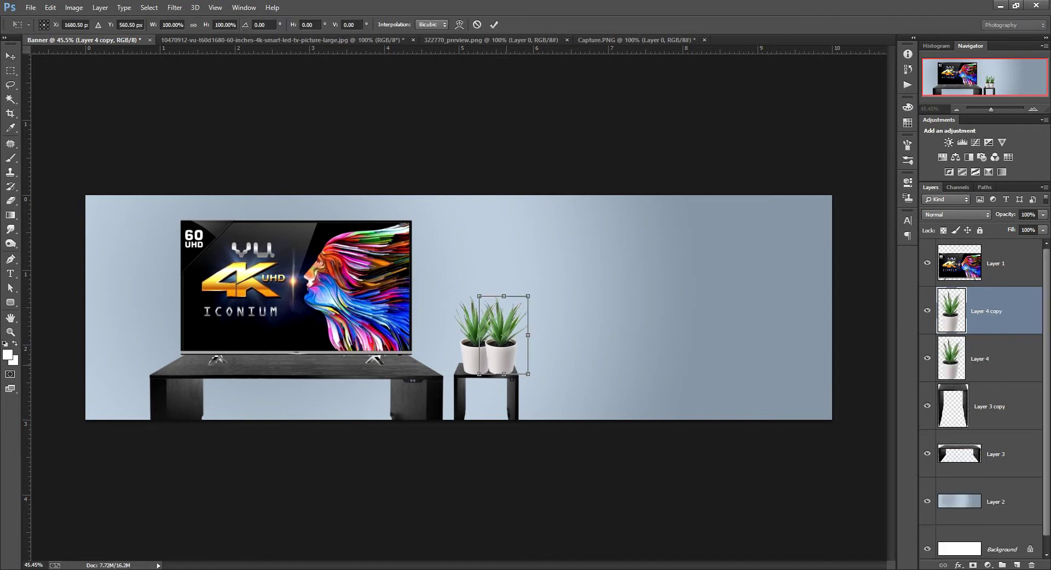
pyautogui.moveTo(540, 288); pyautogui.dragTo(525, 315)
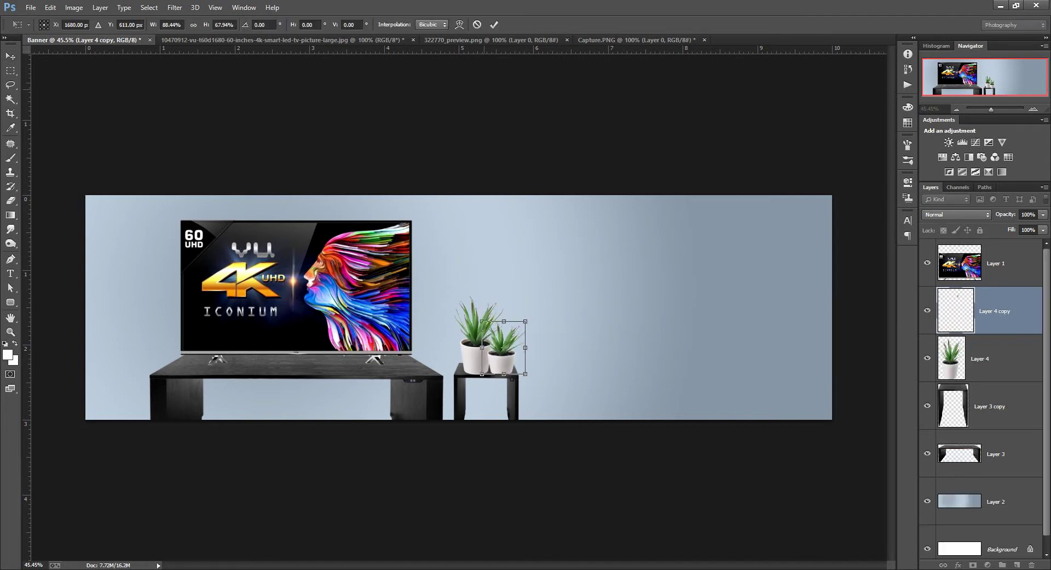
pyautogui.press('Return')
pyautogui.click(990, 405)
# Duplicate the side table and both plants and move the copies to the far left.
pyautogui.keyDown('shift'); pyautogui.click(995, 311); pyautogui.keyUp('shift')
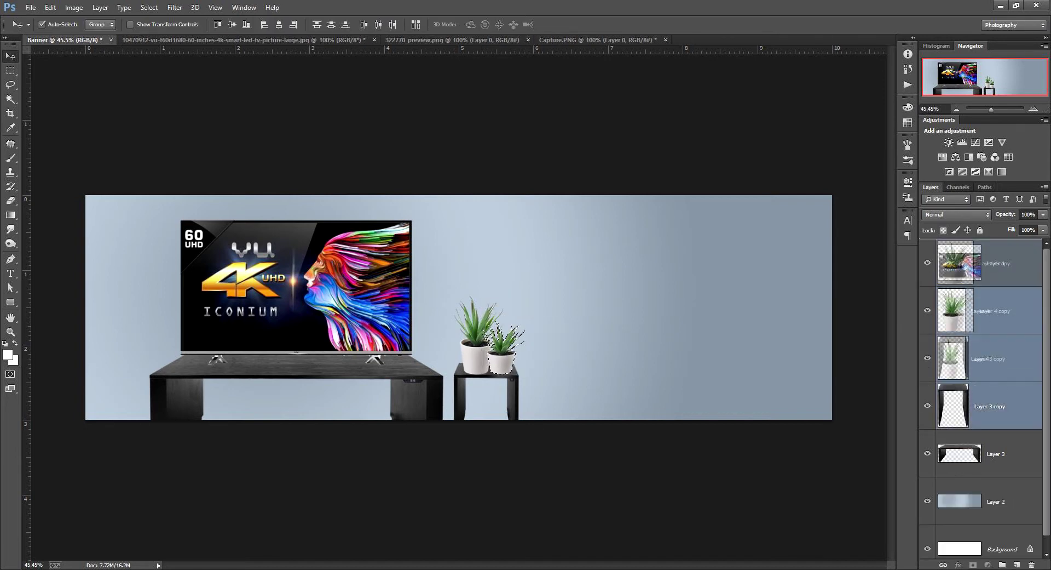
pyautogui.moveTo(995, 310); pyautogui.dragTo(995, 247)
pyautogui.hotkey('ctrl', 'j')
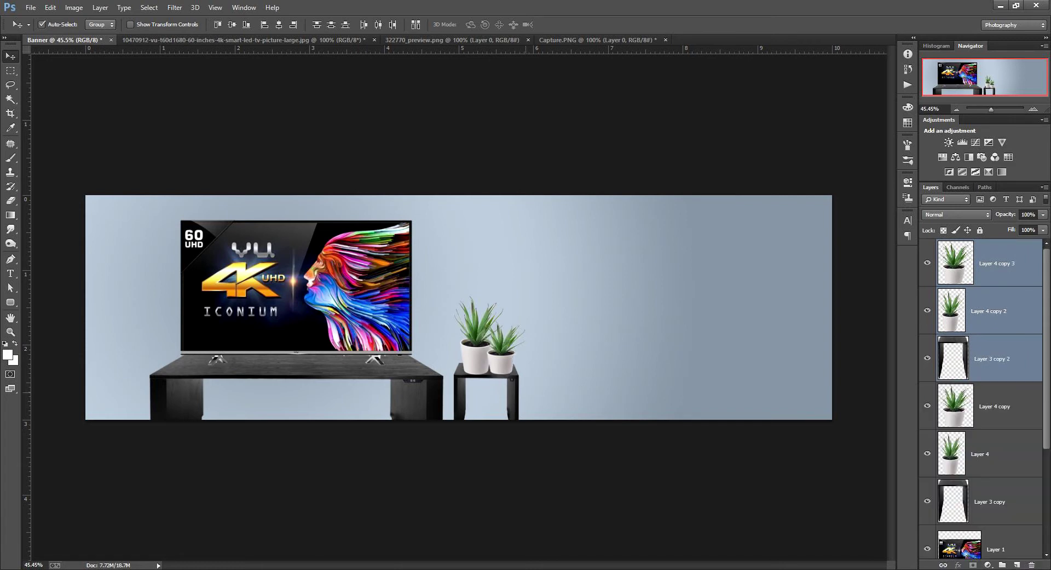
pyautogui.hotkey('ctrl', 't')
pyautogui.moveTo(486, 362); pyautogui.dragTo(121, 376)
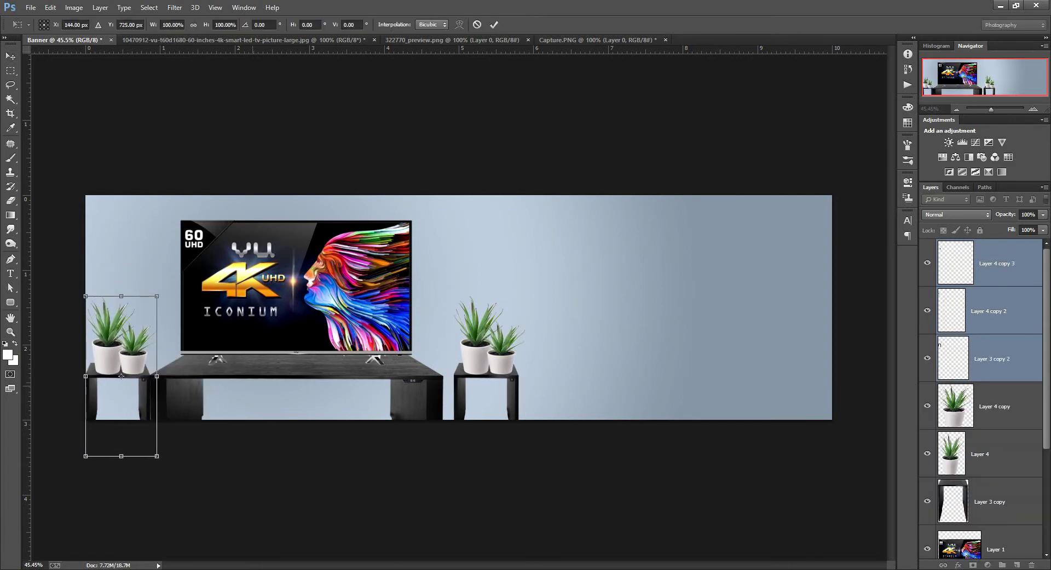
pyautogui.click(494, 25)
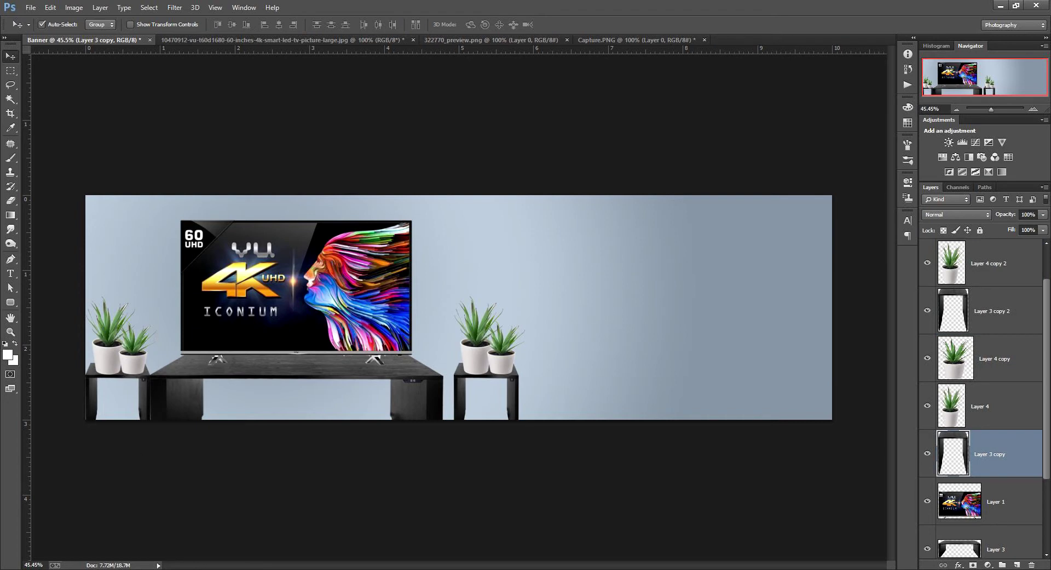
# Nudge the TV desk right and fine-tune the left table group, then deselect.
pyautogui.hotkey('ctrl', 'alt', 'z')
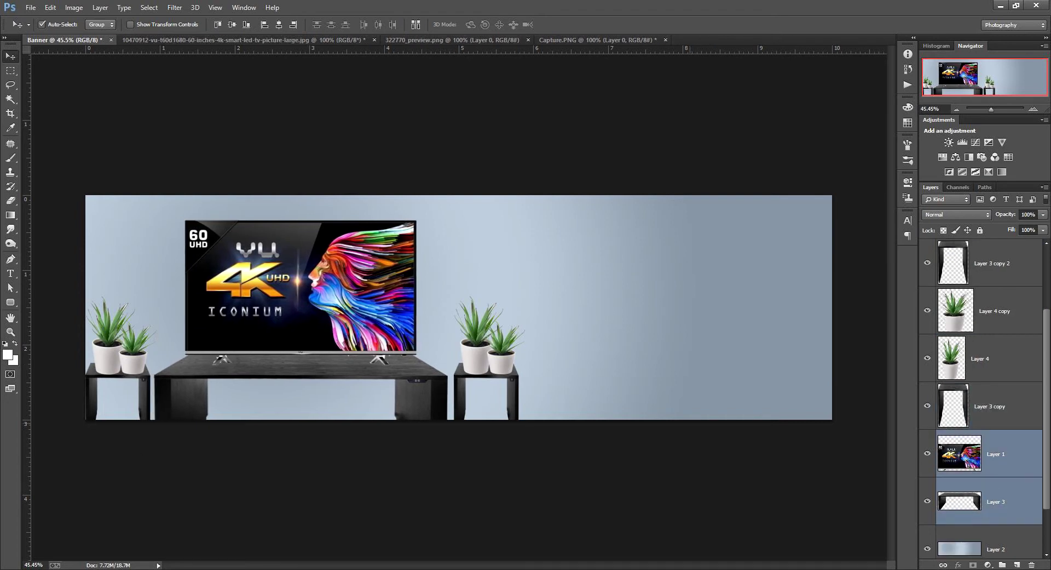
pyautogui.hotkey('ctrl', 'alt', 'z')
pyautogui.press('Right')
pyautogui.press('Right')
pyautogui.press('Right')
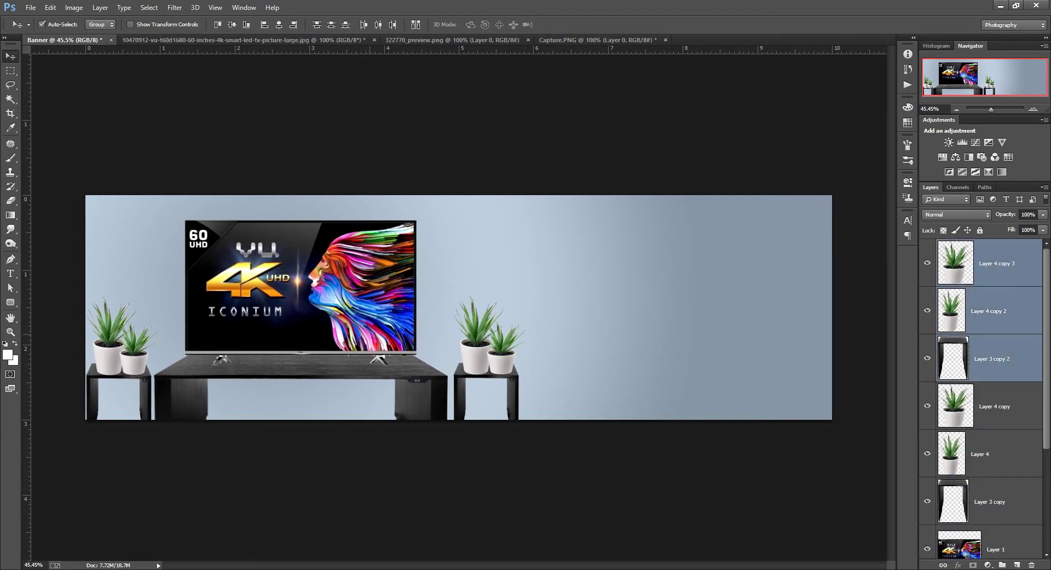
pyautogui.press('Left')
pyautogui.press('Left')
pyautogui.hotkey('ctrl', 'd')
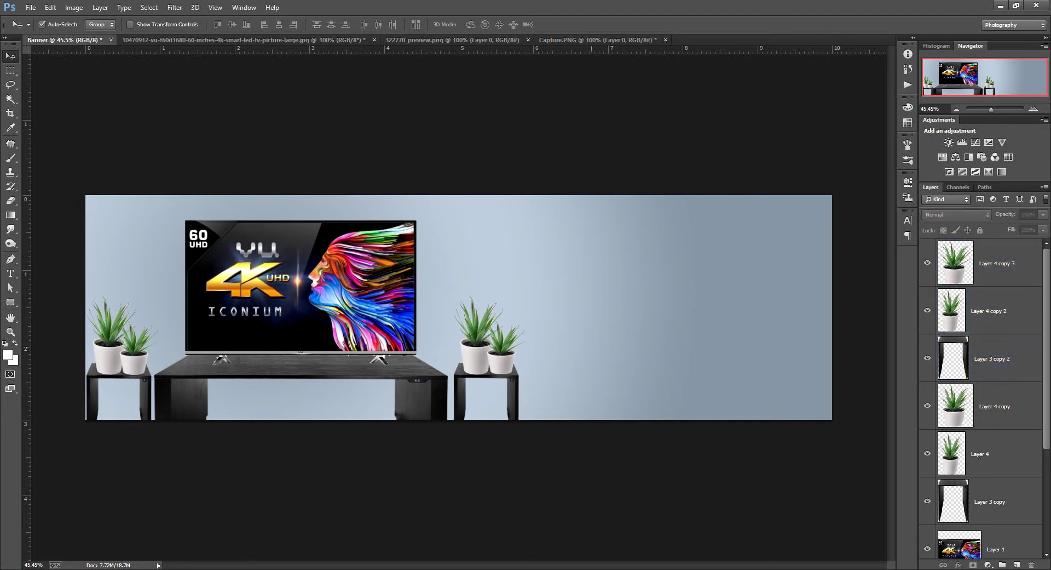
# Draw the offer button rounded rectangle and copy the text 'UP TO 65% OFF' from the notes.
pyautogui.press('u')
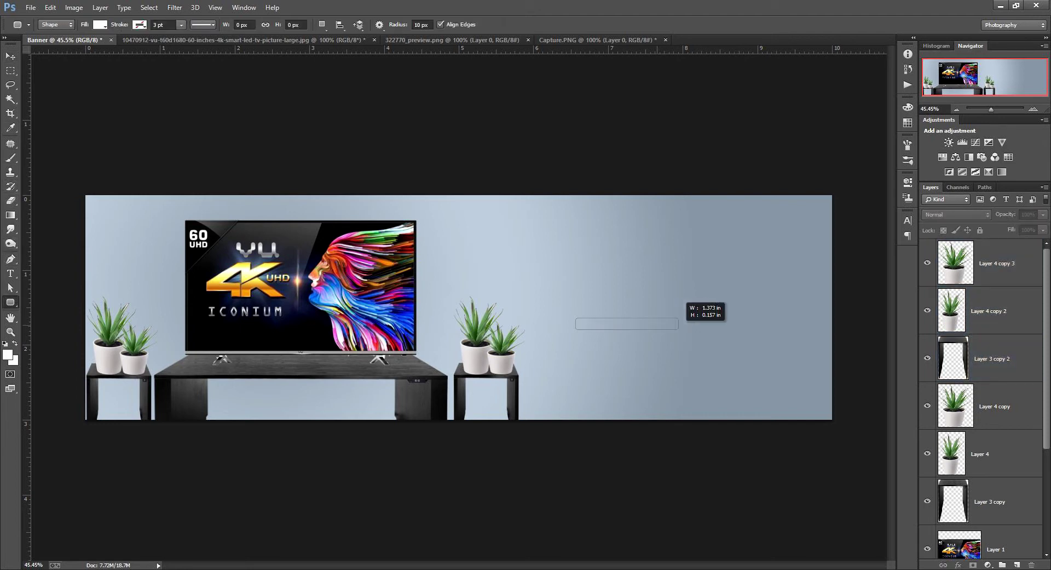
pyautogui.moveTo(713, 339); pyautogui.dragTo(715, 340)
pyautogui.hotkey('alt', 'Tab')
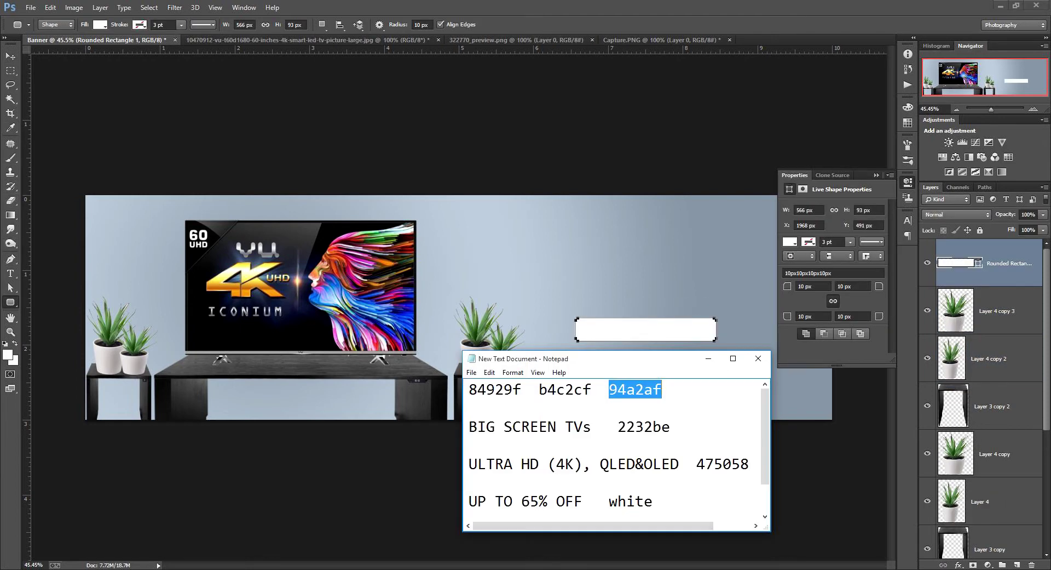
pyautogui.scroll(-1, 620, 446)
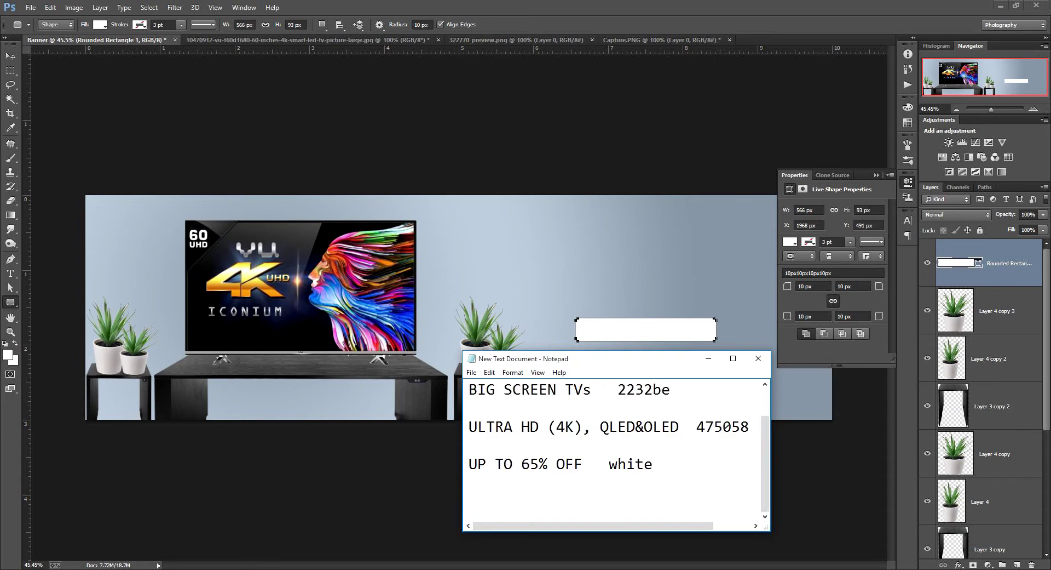
pyautogui.moveTo(469, 464); pyautogui.dragTo(574, 464)
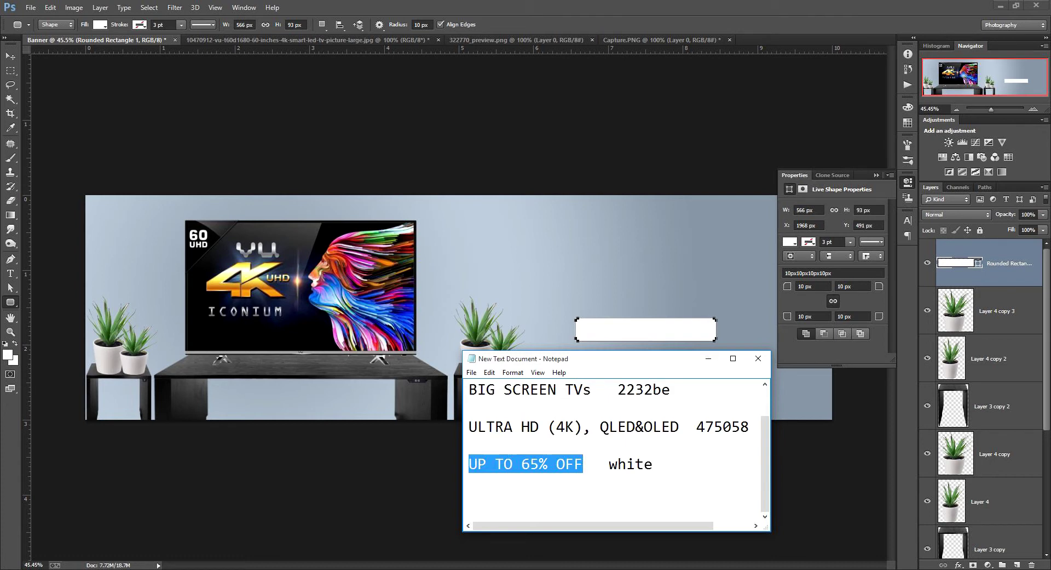
pyautogui.hotkey('alt', 'Tab')
# Fill the rounded rectangle with blue #5a91ee and close the colour panels.
pyautogui.click(100, 24)
pyautogui.click(47, 77)
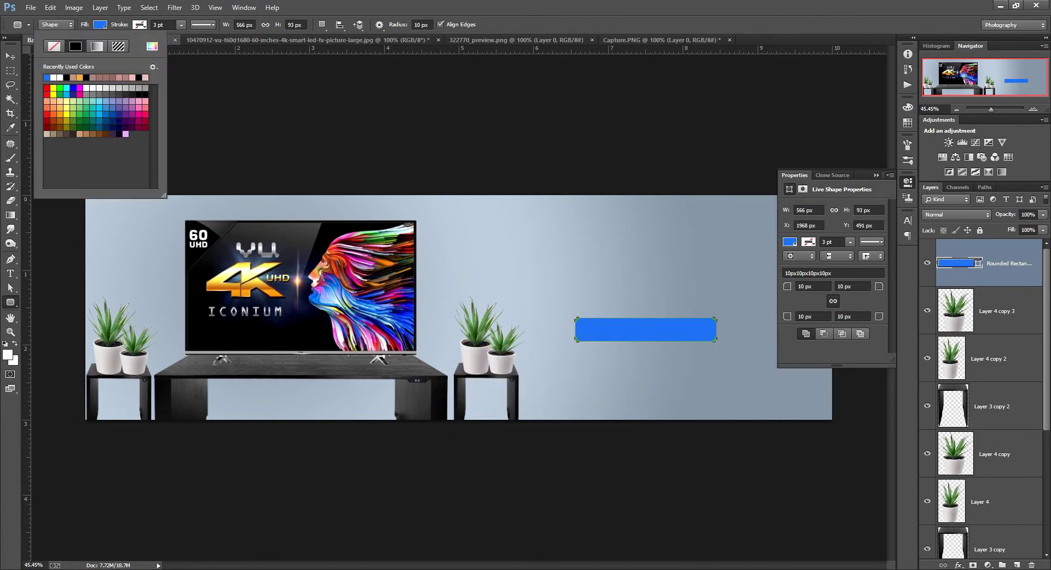
pyautogui.click(152, 46)
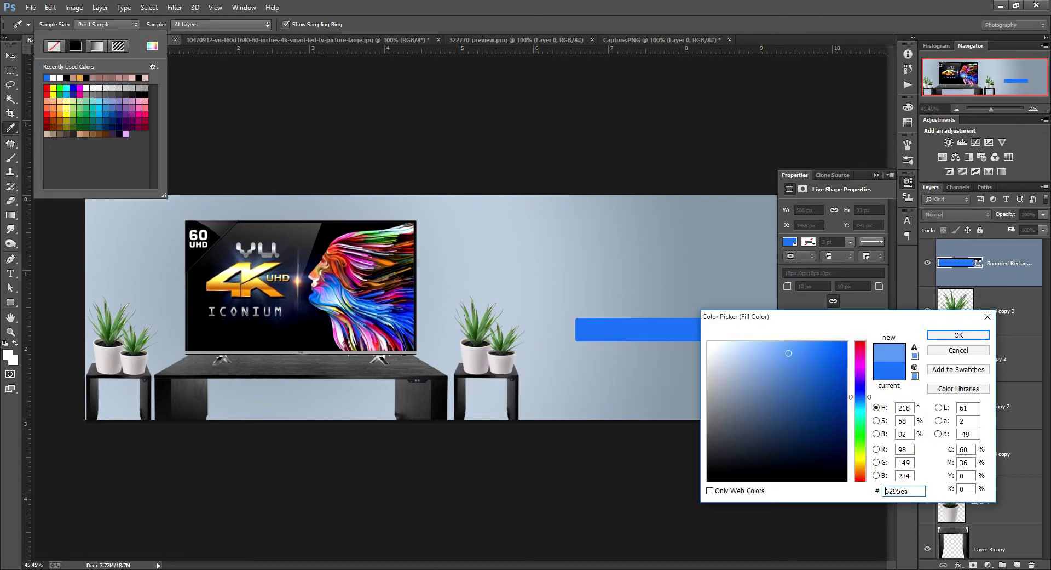
pyautogui.press('Return')
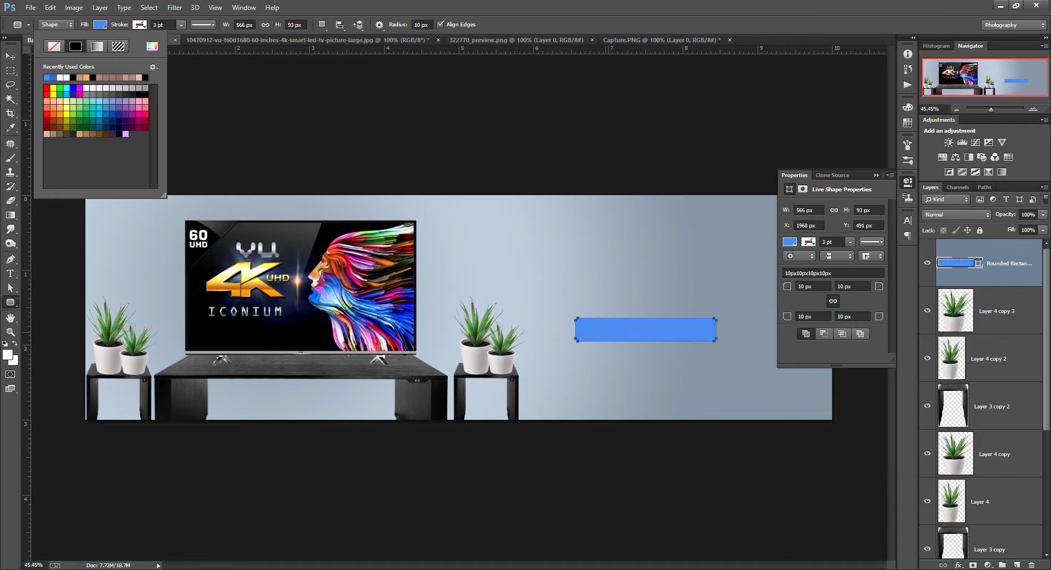
pyautogui.click(526, 246)
pyautogui.press('Escape')
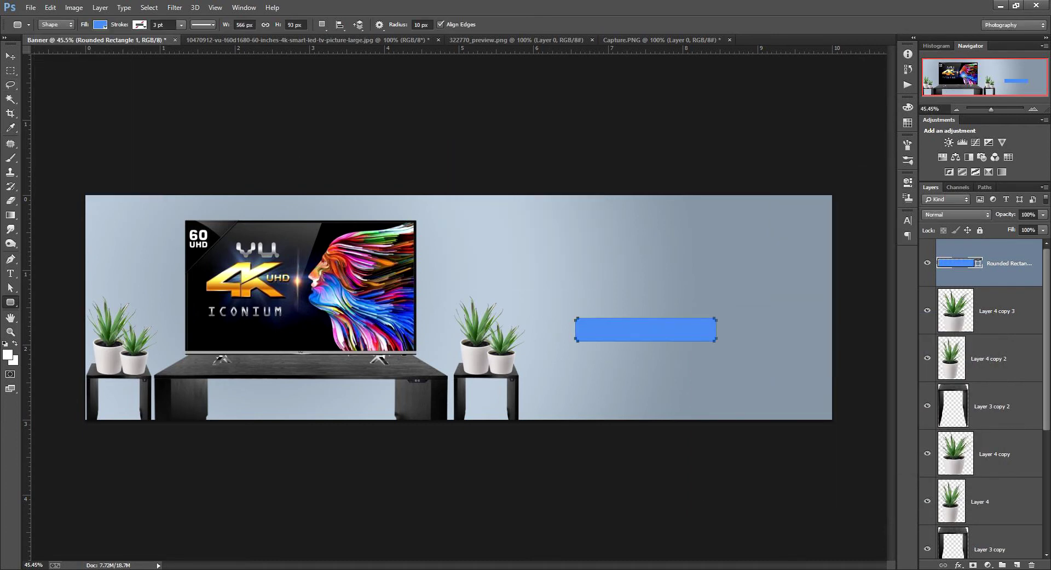
# Type 'UP TO 65% OFF' in white (ffffff) above the blue rectangle.
pyautogui.press('t')
pyautogui.click(537, 243)
pyautogui.write('UP TO 65% OFF')
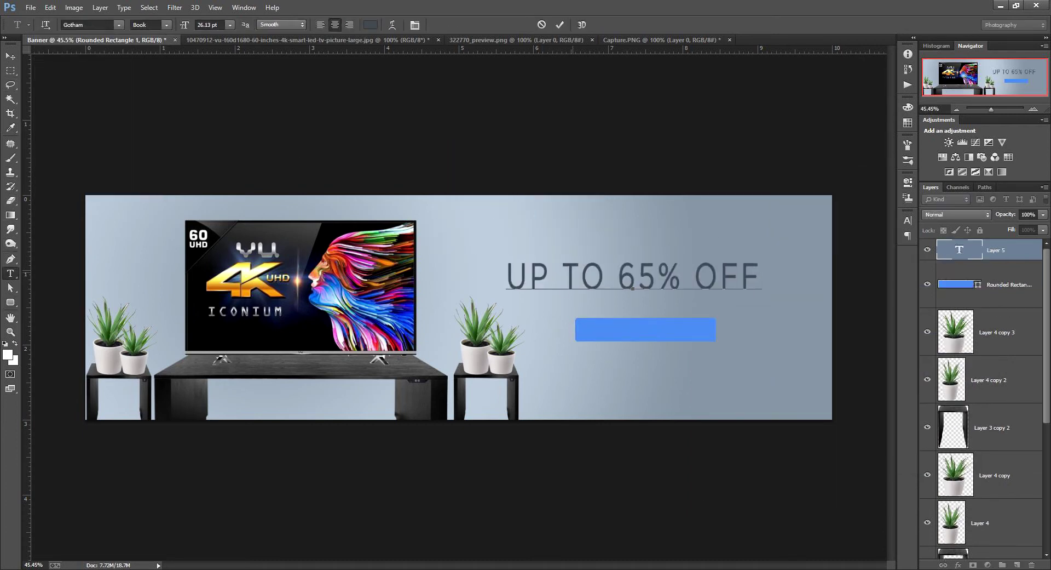
pyautogui.click(370, 24)
pyautogui.write('ffffff')
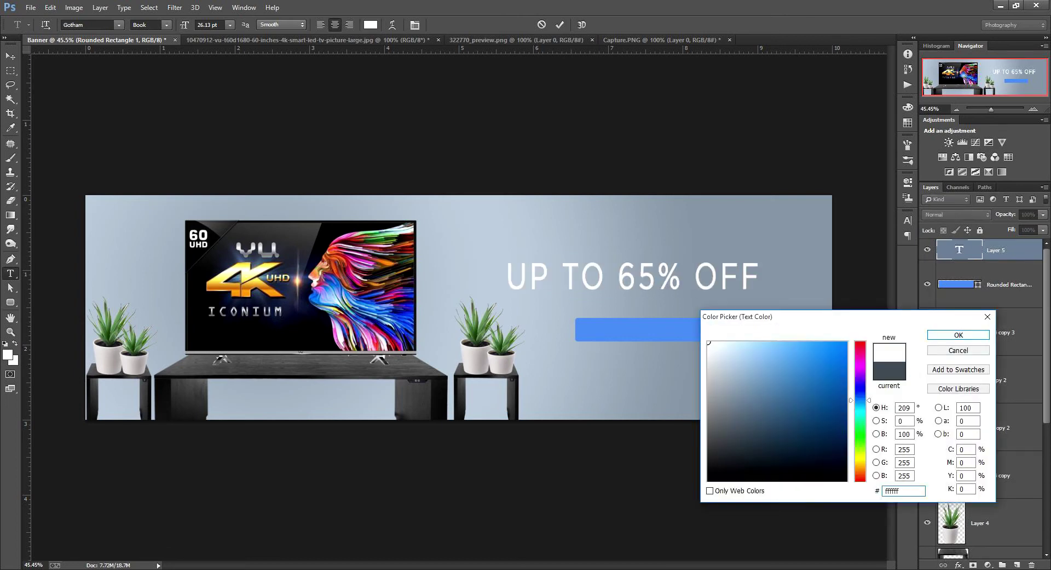
pyautogui.press('Return')
pyautogui.click(414, 25)
pyautogui.hotkey('ctrl', 'Return')
# Scale down the offer text and centre it on the blue button.
pyautogui.hotkey('ctrl', 't')
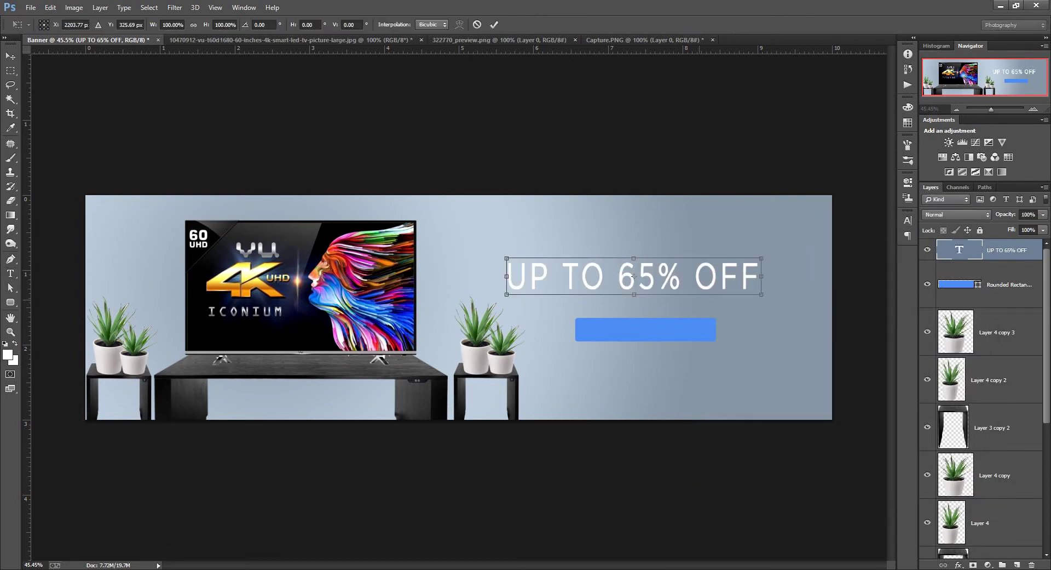
pyautogui.moveTo(763, 295); pyautogui.dragTo(716, 288)
pyautogui.moveTo(633, 276); pyautogui.dragTo(646, 329)
pyautogui.moveTo(737, 310); pyautogui.dragTo(710, 320)
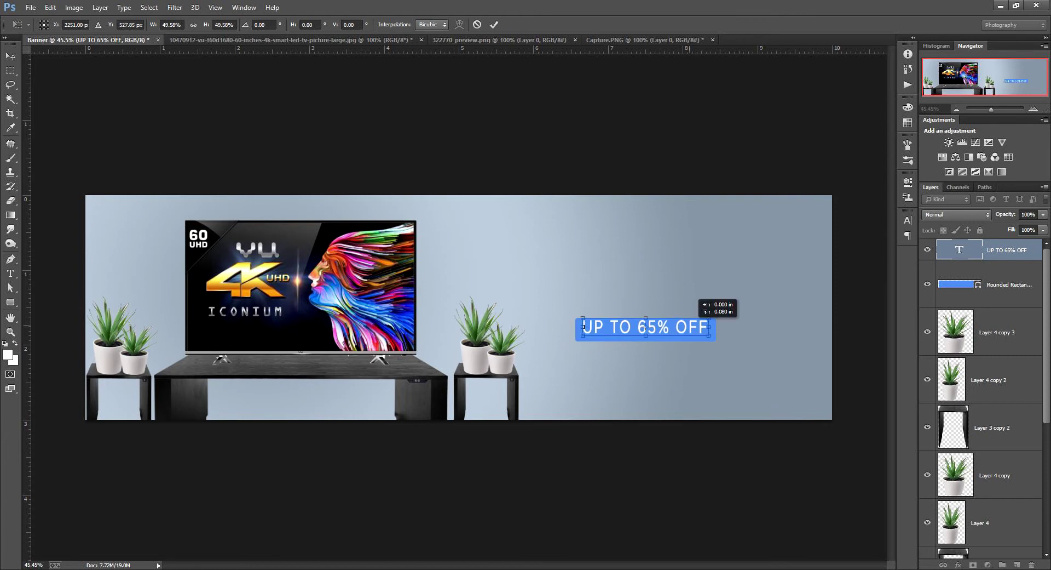
pyautogui.press('Return')
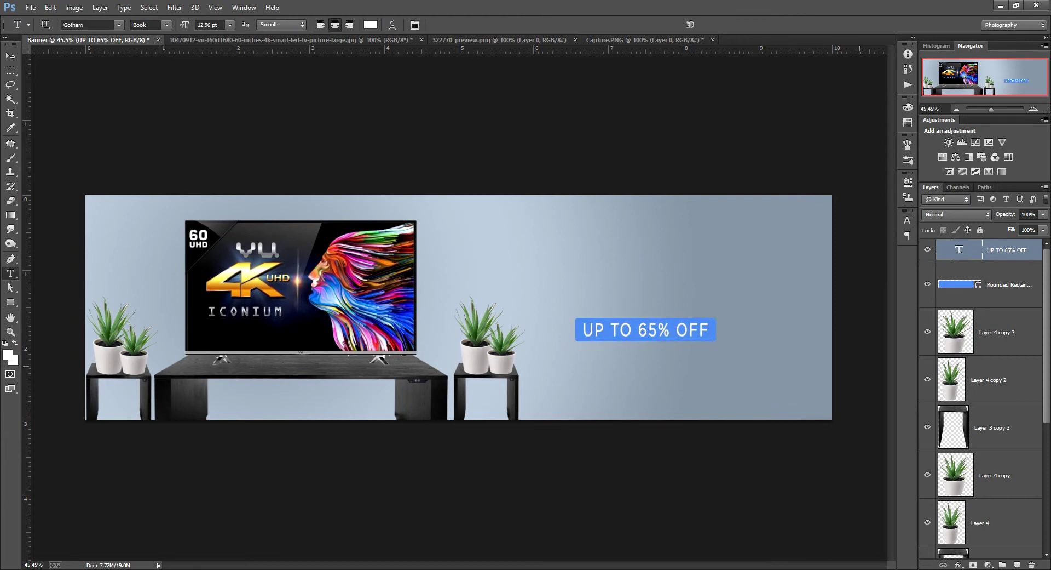
pyautogui.doubleClick(957, 285)
pyautogui.press('Return')
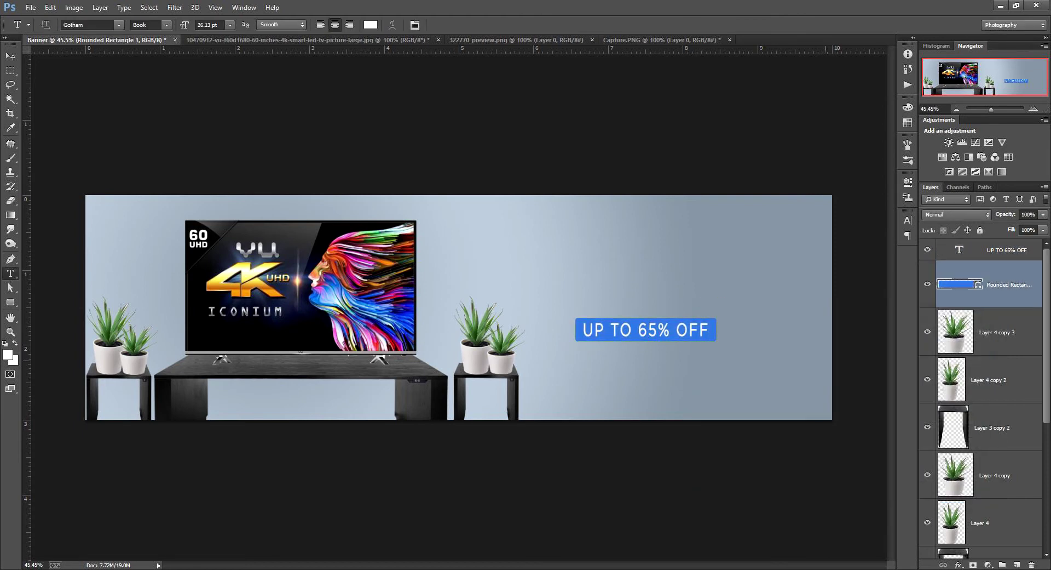
# Paste the 'ULTRA HD (4K), QLED&OLED' line from the notes as new banner text.
pyautogui.click(414, 534)
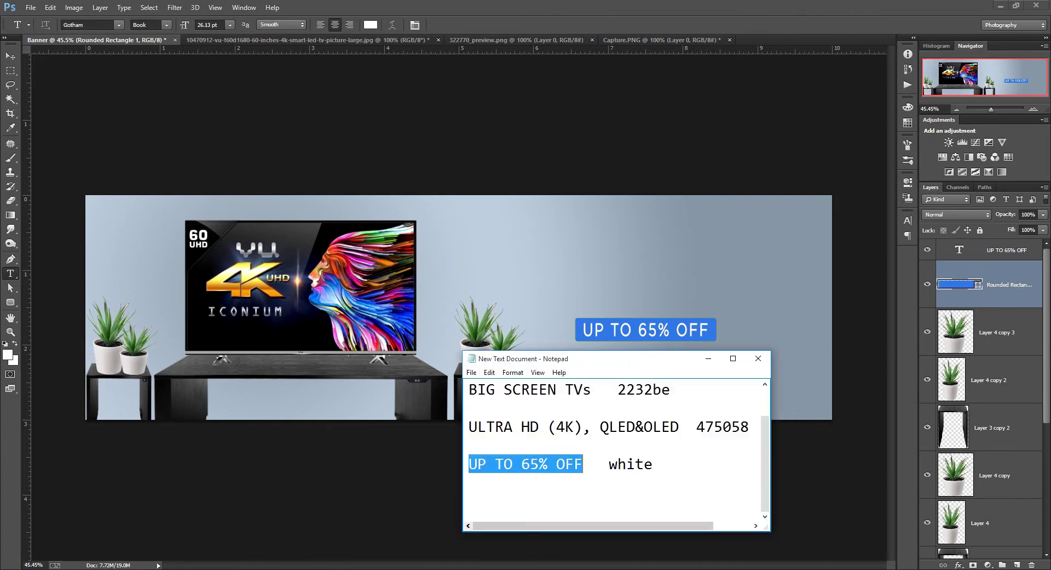
pyautogui.moveTo(469, 427); pyautogui.dragTo(662, 427)
pyautogui.moveTo(469, 426); pyautogui.dragTo(680, 427)
pyautogui.hotkey('ctrl', 'c')
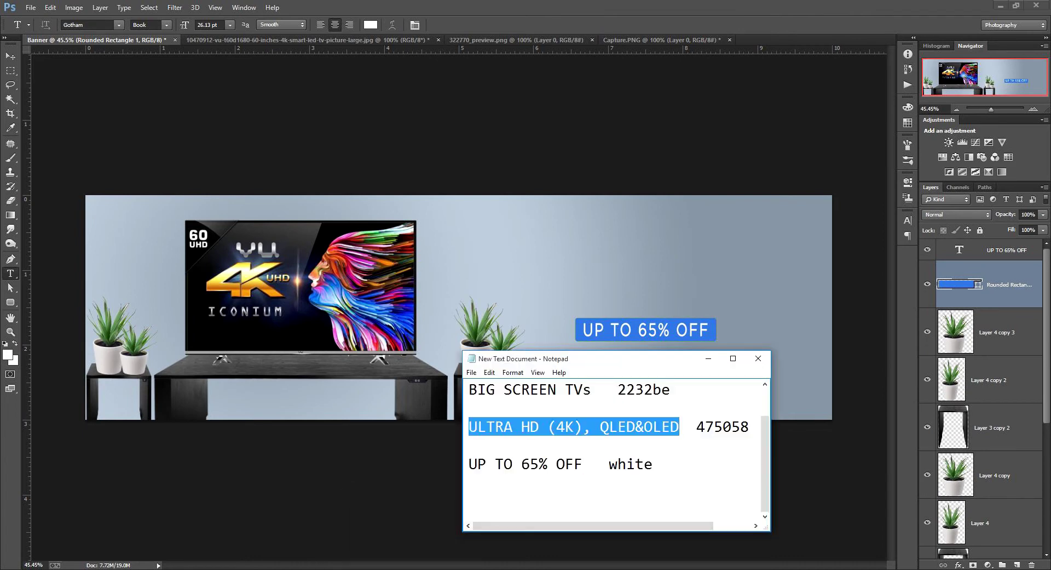
pyautogui.hotkey('alt', 'Tab')
pyautogui.click(556, 246)
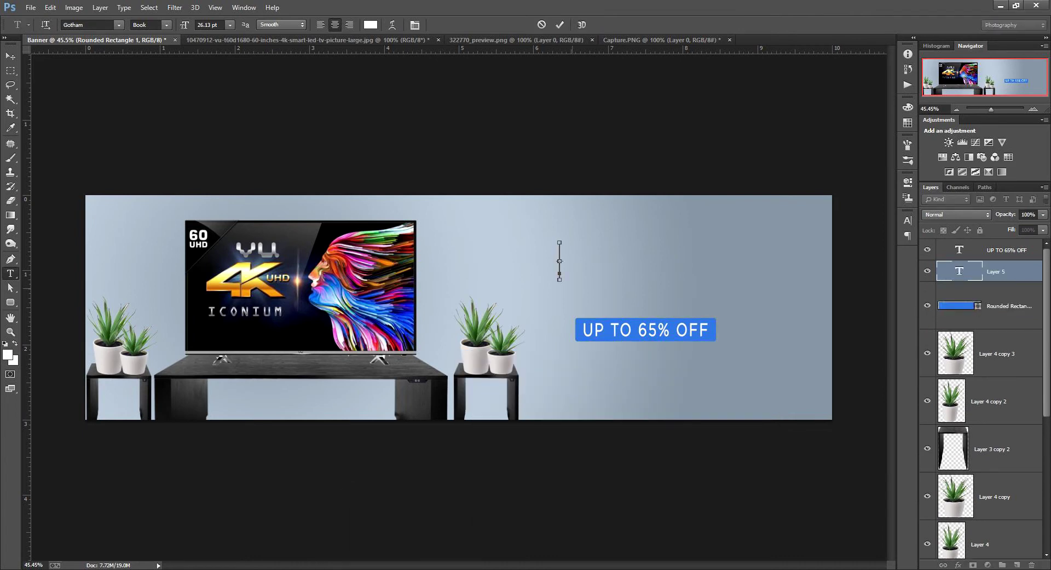
pyautogui.hotkey('ctrl', 'v')
# Colour the subheading grey 475058 using the hex code copied from the notes.
pyautogui.hotkey('ctrl', 'a')
pyautogui.click(370, 25)
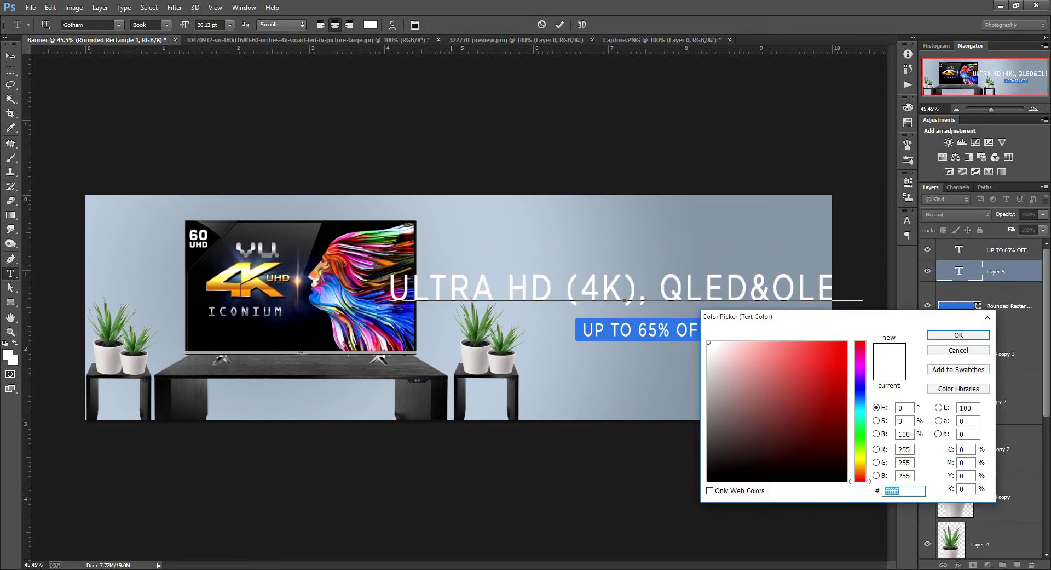
pyautogui.hotkey('alt', 'Tab')
pyautogui.doubleClick(723, 426)
pyautogui.hotkey('ctrl', 'c')
pyautogui.hotkey('alt', 'Tab')
pyautogui.hotkey('ctrl', 'v')
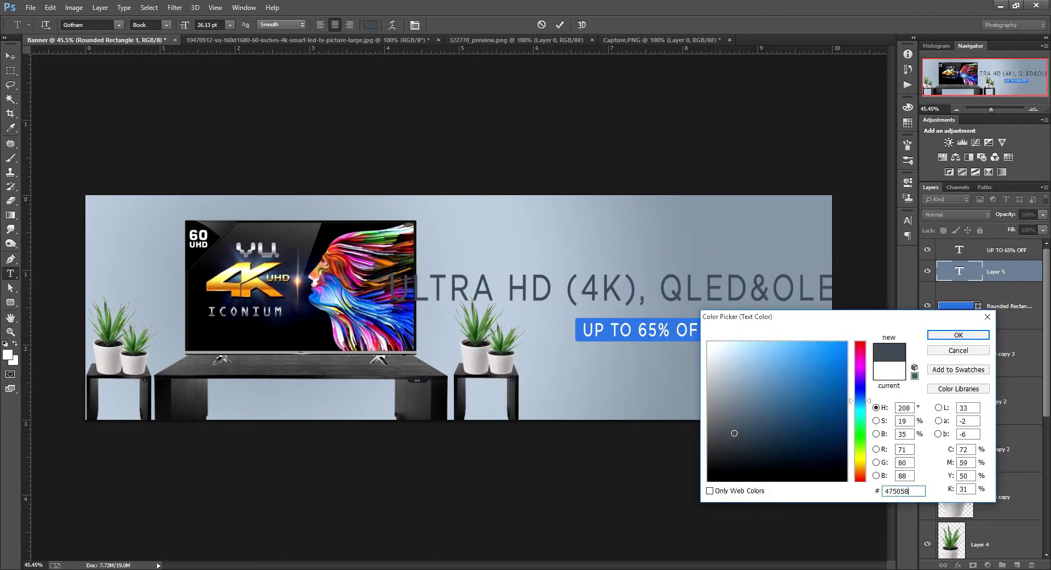
pyautogui.press('Return')
# Set the subheading to 14.89 pt and place it above the offer button.
pyautogui.click(908, 220)
pyautogui.click(907, 219)
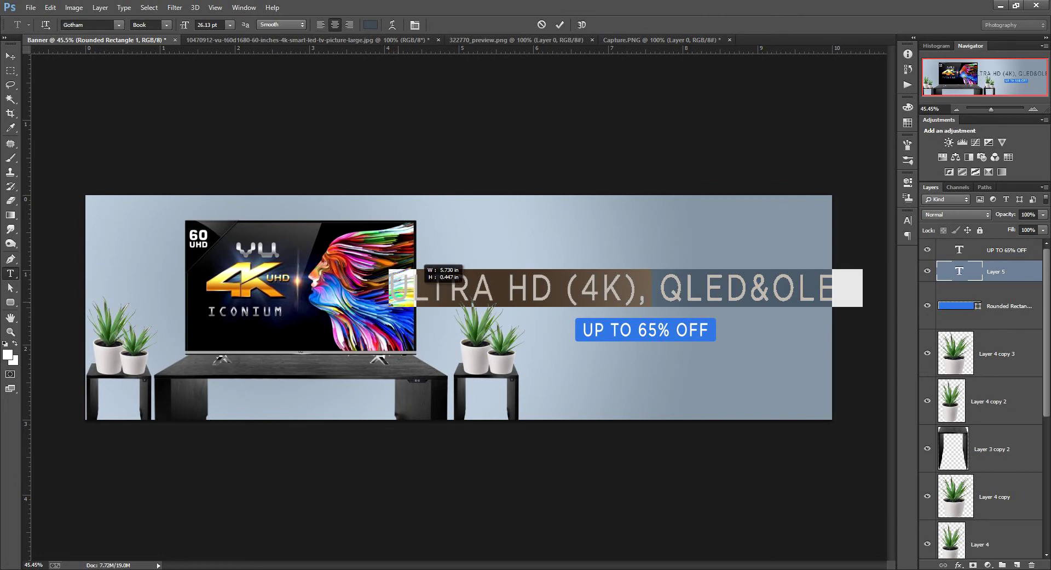
pyautogui.moveTo(419, 268); pyautogui.dragTo(488, 273)
pyautogui.moveTo(597, 282); pyautogui.dragTo(654, 290)
pyautogui.click(559, 25)
# Paste 'BIG SCREEN TVs' from the notes above the subheading and copy hex 2232be.
pyautogui.hotkey('alt', 'Tab')
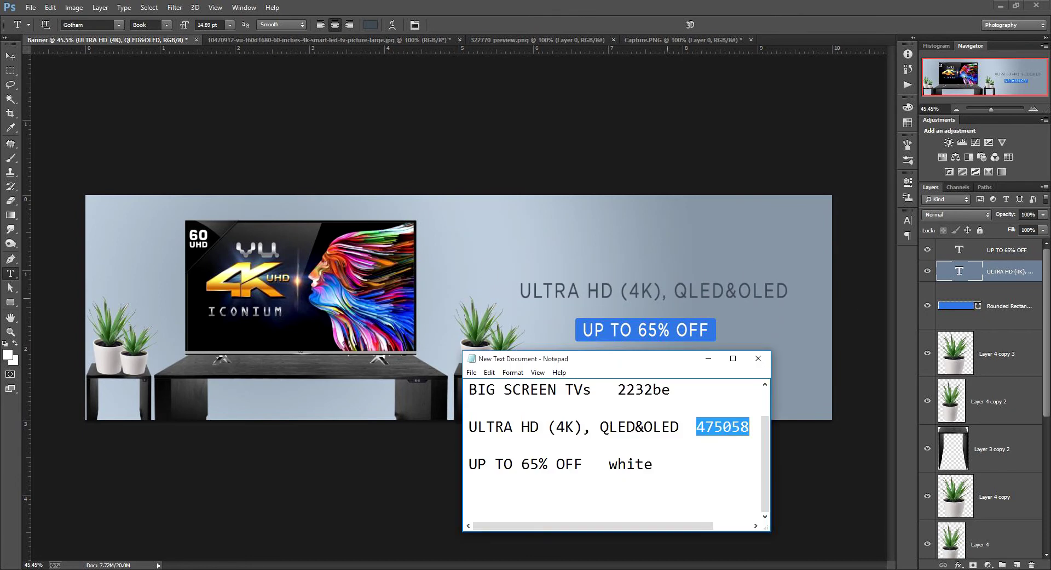
pyautogui.moveTo(470, 389); pyautogui.dragTo(531, 389)
pyautogui.hotkey('ctrl', 'c')
pyautogui.hotkey('alt', 'Tab')
pyautogui.click(550, 227)
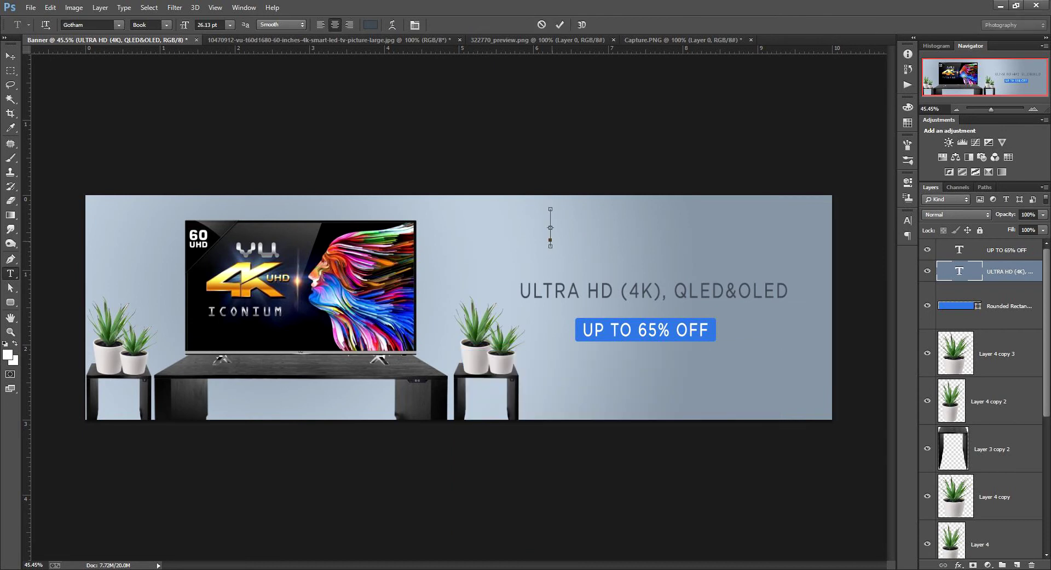
pyautogui.hotkey('ctrl', 'v')
pyautogui.hotkey('alt', 'Tab')
pyautogui.doubleClick(644, 389)
# Colour the BIG SCREEN TVs headline blue 2232be.
pyautogui.hotkey('alt', 'Tab')
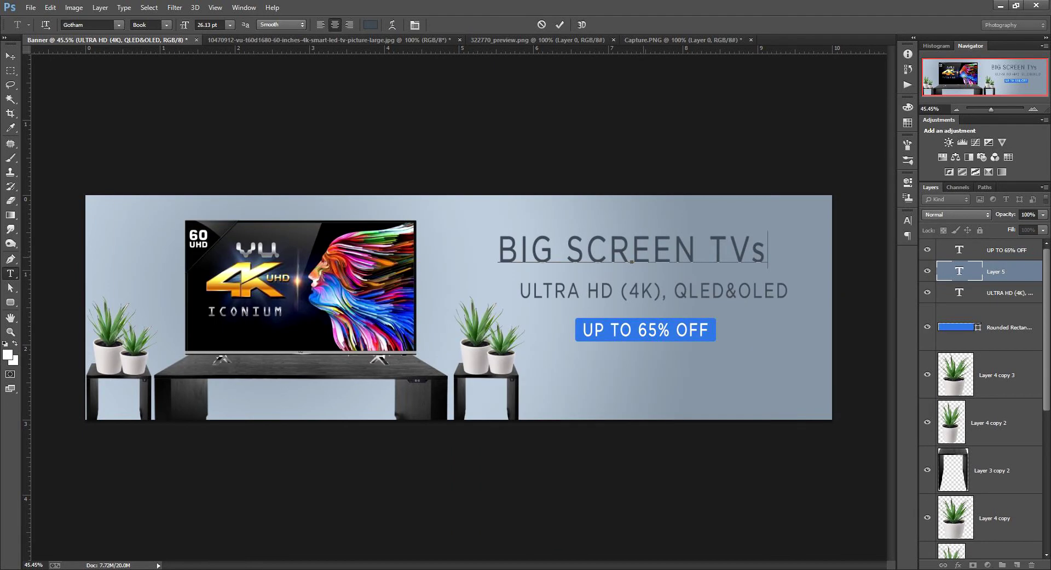
pyautogui.hotkey('ctrl', 'Return')
pyautogui.click(370, 25)
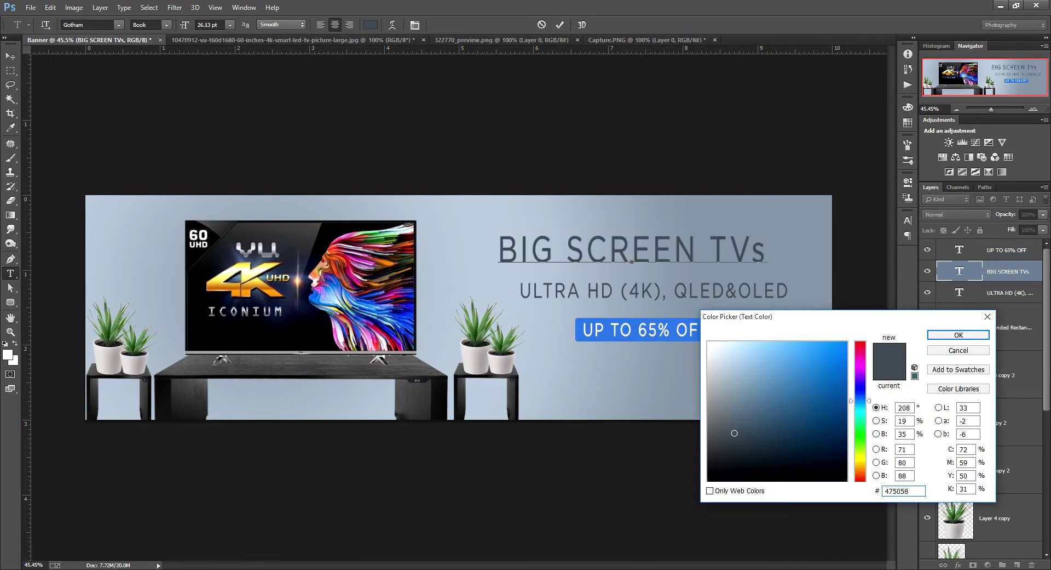
pyautogui.hotkey('ctrl', 'v')
pyautogui.press('Return')
pyautogui.hotkey('ctrl', 'Return')
# Nudge the headline into place and set its font weight to Bold.
pyautogui.press('v')
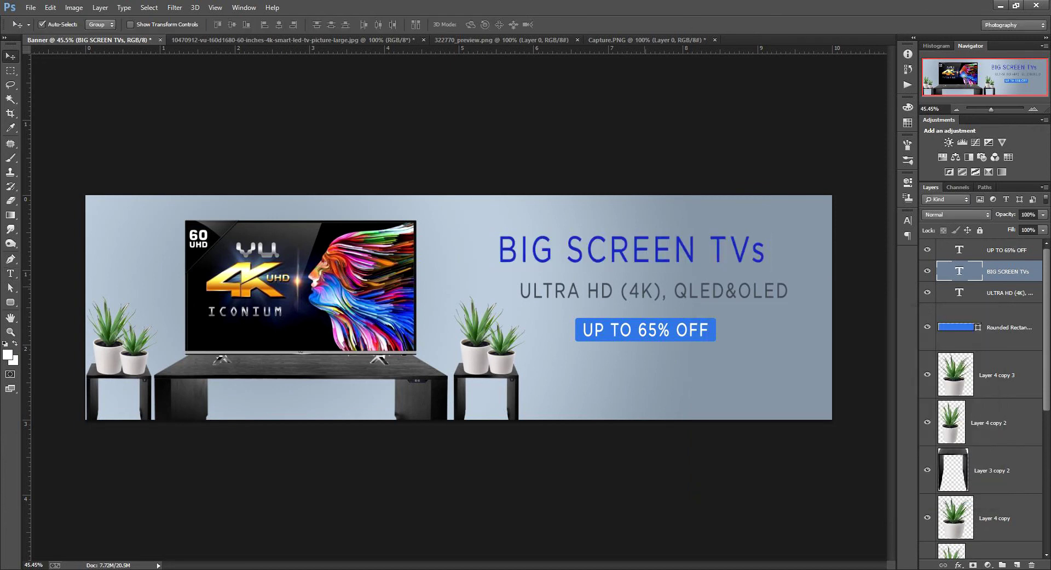
pyautogui.moveTo(630, 251)
pyautogui.mouseDown()
pyautogui.moveTo(649, 255)
pyautogui.moveTo(623, 262)
pyautogui.mouseUp()
pyautogui.click(652, 290)
pyautogui.doubleClick(960, 270)
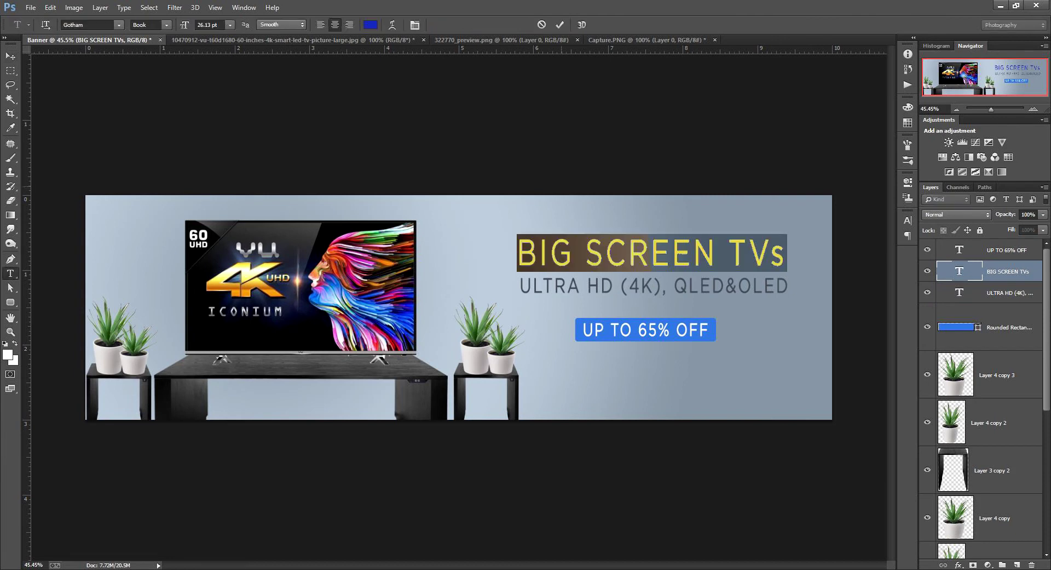
pyautogui.click(150, 24)
pyautogui.click(159, 73)
pyautogui.click(9, 56)
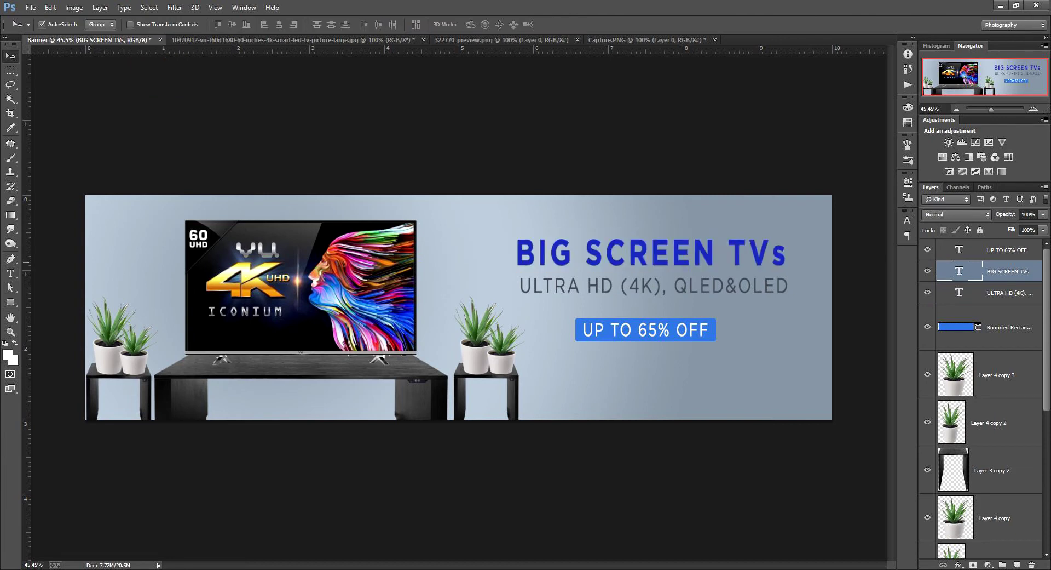
# Shrink the headline to about 80% and seat it just above the subheading.
pyautogui.click(655, 285)
pyautogui.hotkey('ctrl', 't')
pyautogui.press('Return')
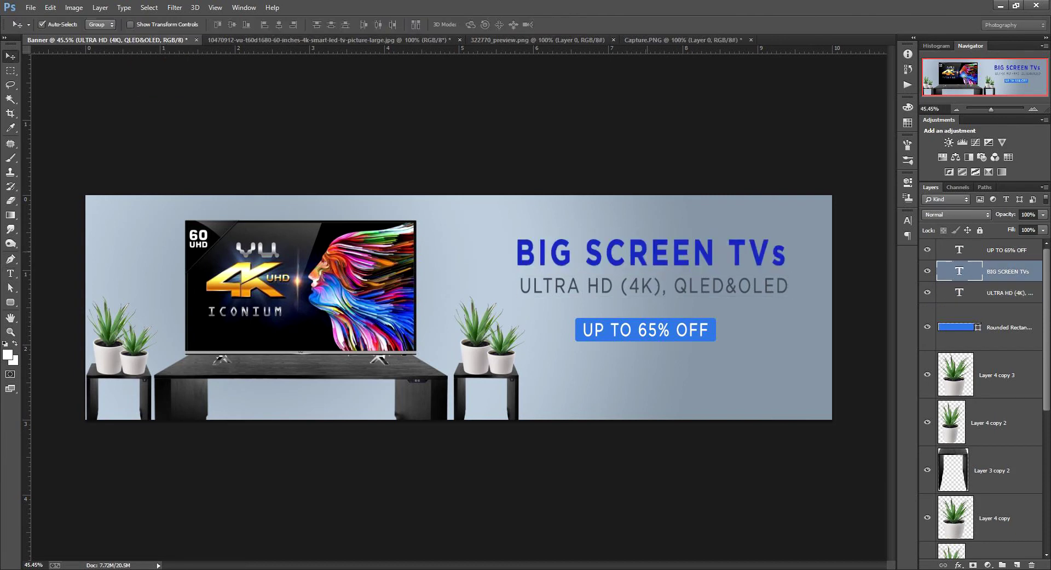
pyautogui.click(630, 253)
pyautogui.hotkey('ctrl', 't')
pyautogui.moveTo(788, 272); pyautogui.dragTo(762, 267)
pyautogui.moveTo(651, 253)
pyautogui.mouseDown()
pyautogui.moveTo(630, 256)
pyautogui.moveTo(629, 279)
pyautogui.mouseUp()
pyautogui.press('Return')
pyautogui.click(646, 330)
# Reposition the UP TO 65% OFF button slightly lower on the banner.
pyautogui.hotkey('alt', '[')
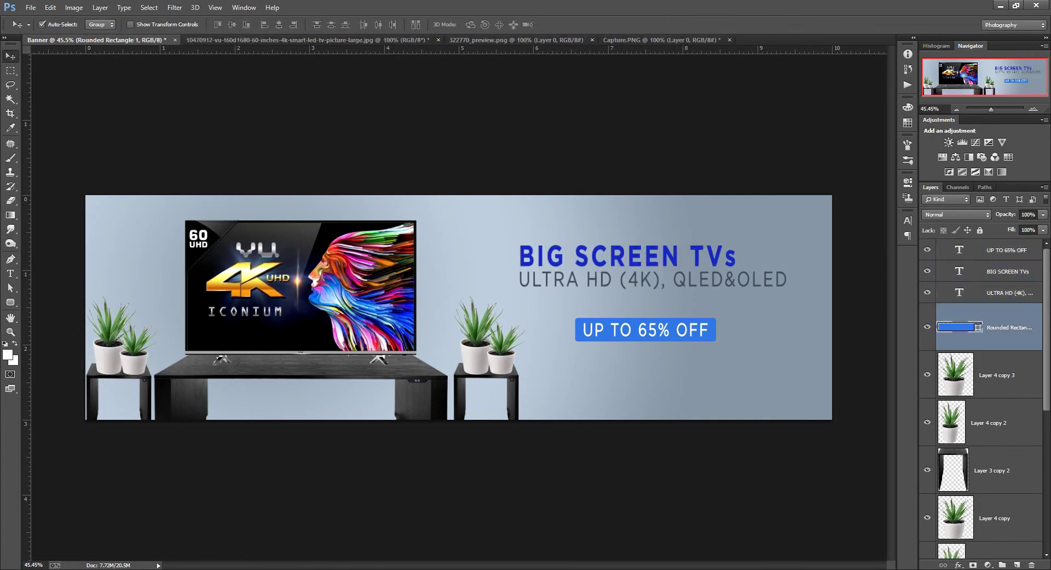
pyautogui.hotkey('alt', '[')
pyautogui.hotkey('alt', '[')
pyautogui.keyDown('shift'); pyautogui.click(665, 329); pyautogui.keyUp('shift')
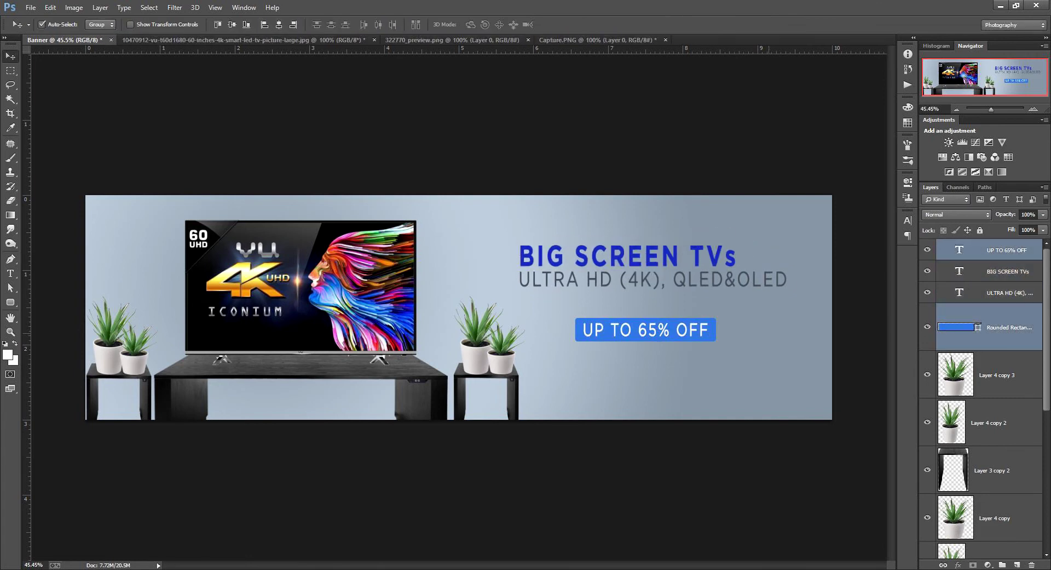
pyautogui.keyDown('ctrl'); pyautogui.click(959, 250); pyautogui.keyUp('ctrl')
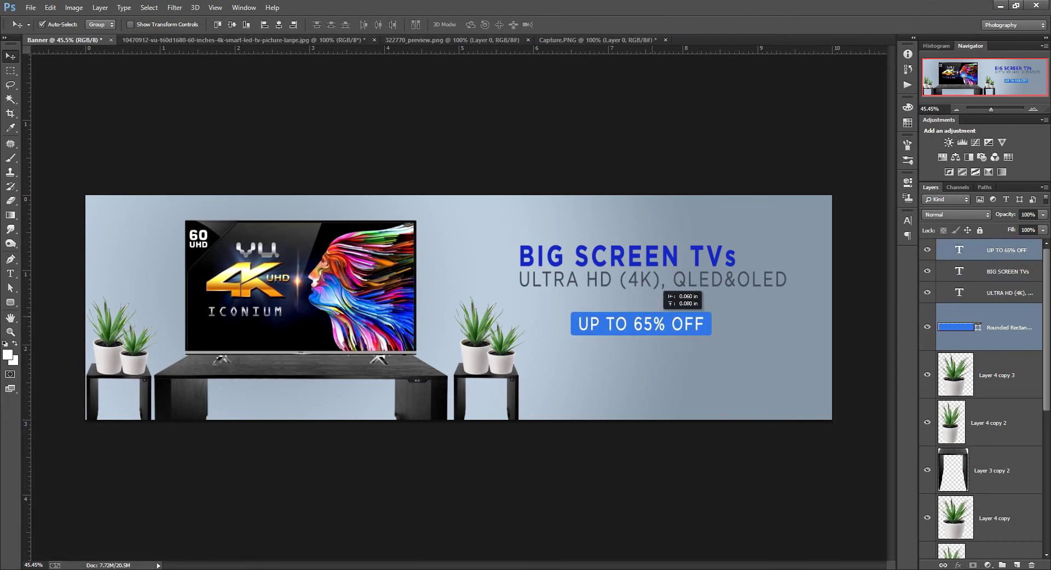
pyautogui.moveTo(656, 320)
pyautogui.mouseDown()
pyautogui.moveTo(679, 323)
pyautogui.moveTo(659, 340)
pyautogui.mouseUp()
pyautogui.hotkey('ctrl', 't')
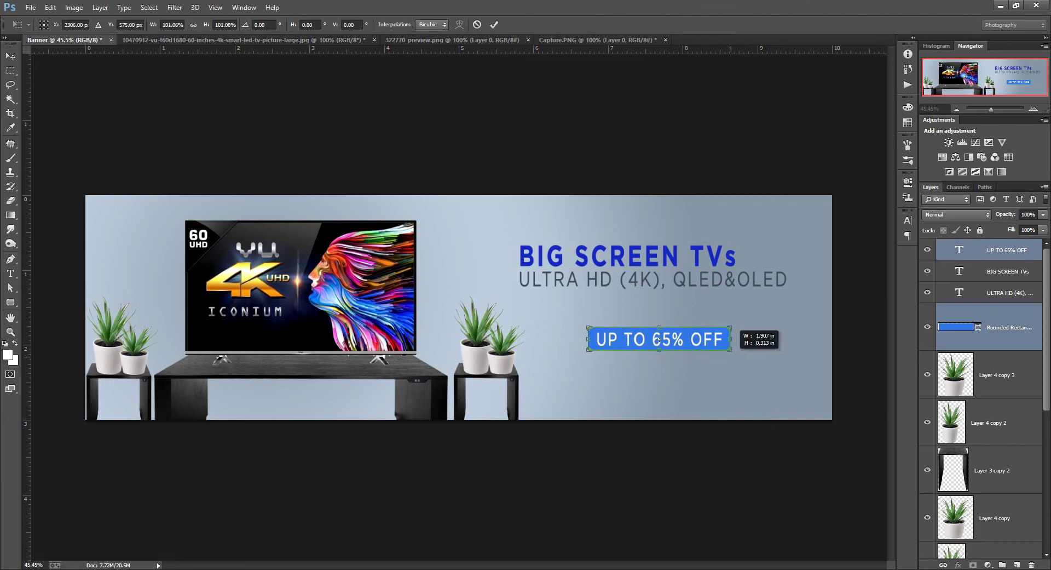
pyautogui.press('Return')
# Add a Levels adjustment with input levels 17, 1.00, 221 to brighten the banner.
pyautogui.scroll(-1, 459, 308)
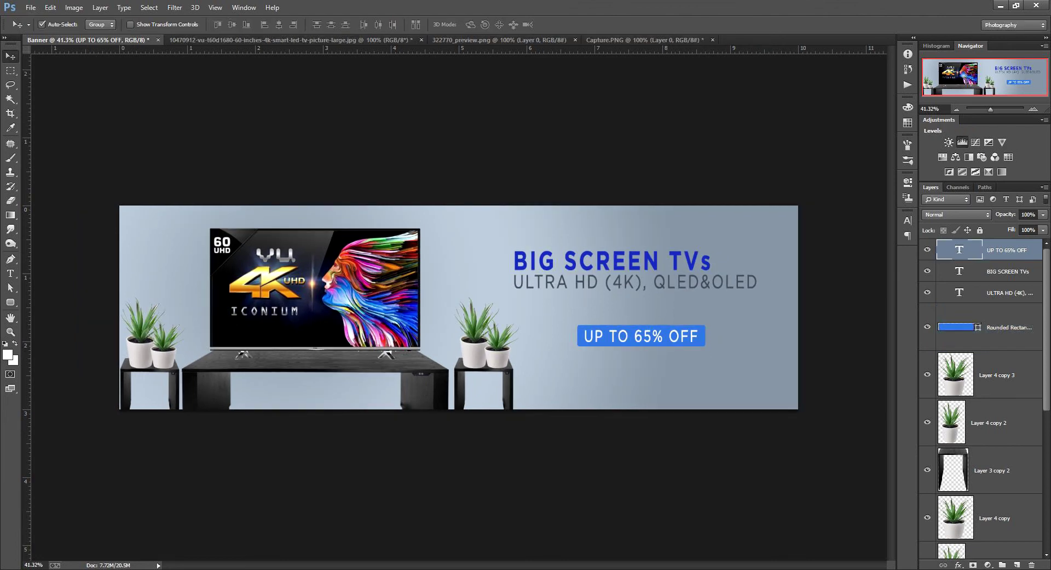
pyautogui.click(962, 142)
pyautogui.moveTo(799, 287); pyautogui.dragTo(804, 287)
pyautogui.moveTo(881, 286); pyautogui.dragTo(864, 286)
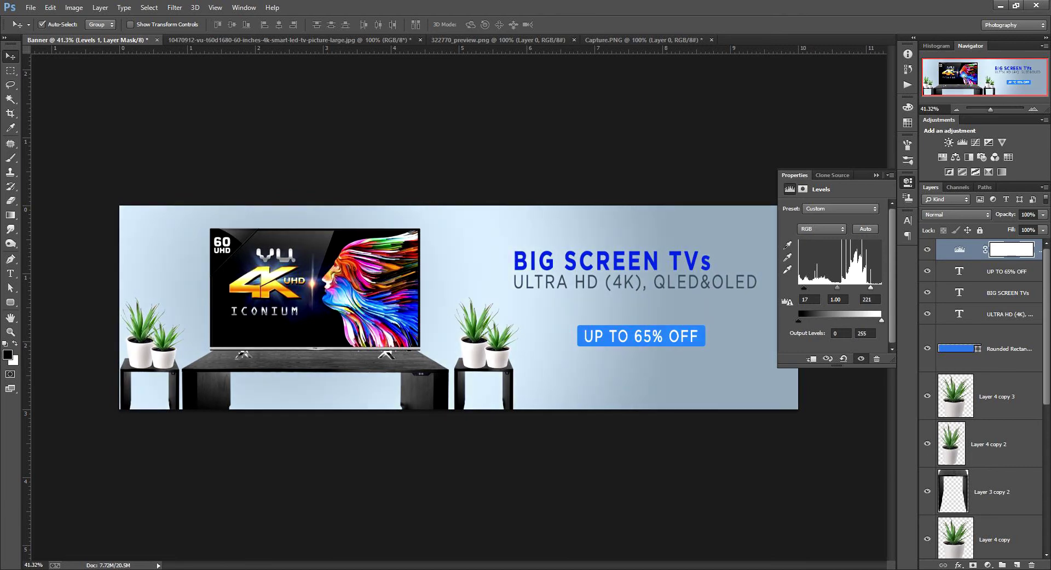
# Close Levels, hide all layers, then reveal background, desk, TV, right table and plant.
pyautogui.click(908, 181)
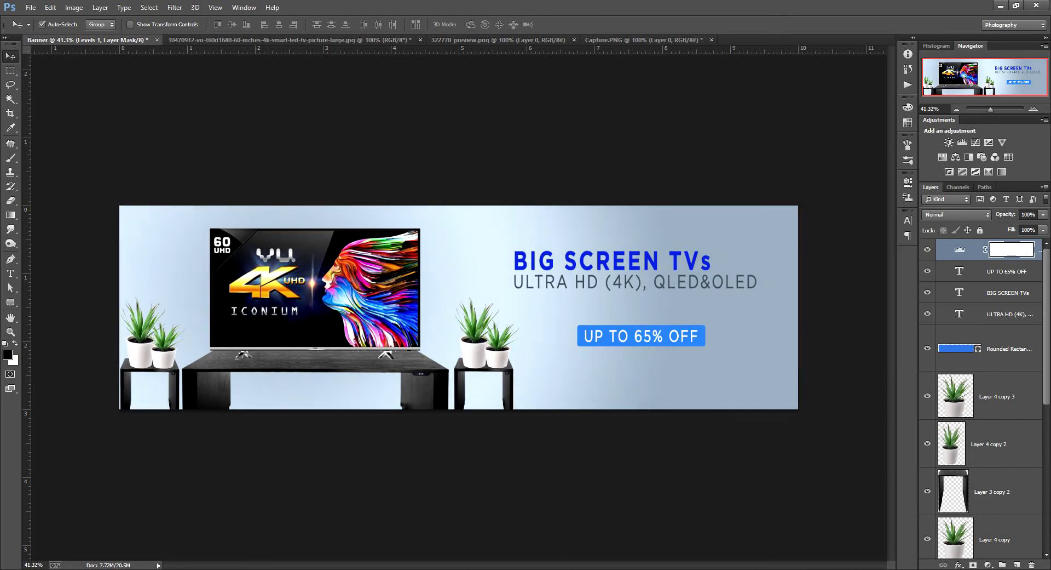
pyautogui.scroll(-5, 980, 383)
pyautogui.keyDown('alt'); pyautogui.click(928, 534); pyautogui.keyUp('alt')
pyautogui.click(928, 486)
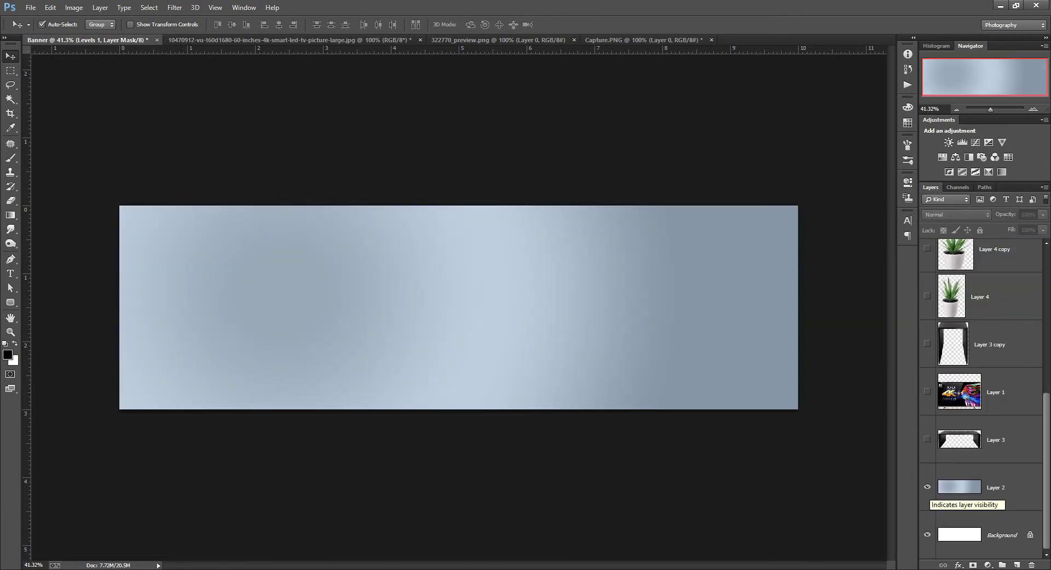
pyautogui.click(928, 439)
pyautogui.click(928, 391)
pyautogui.click(928, 343)
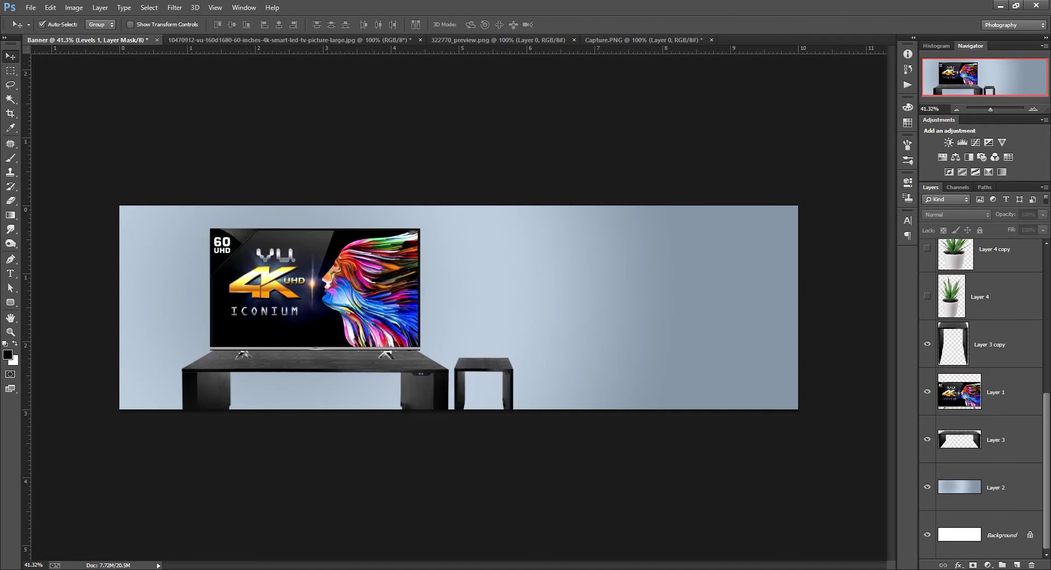
pyautogui.click(927, 295)
# Reveal the left table, its plants, offer button, subheading, headline and Levels layer.
pyautogui.scroll(1, 928, 296)
pyautogui.scroll(1, 928, 296)
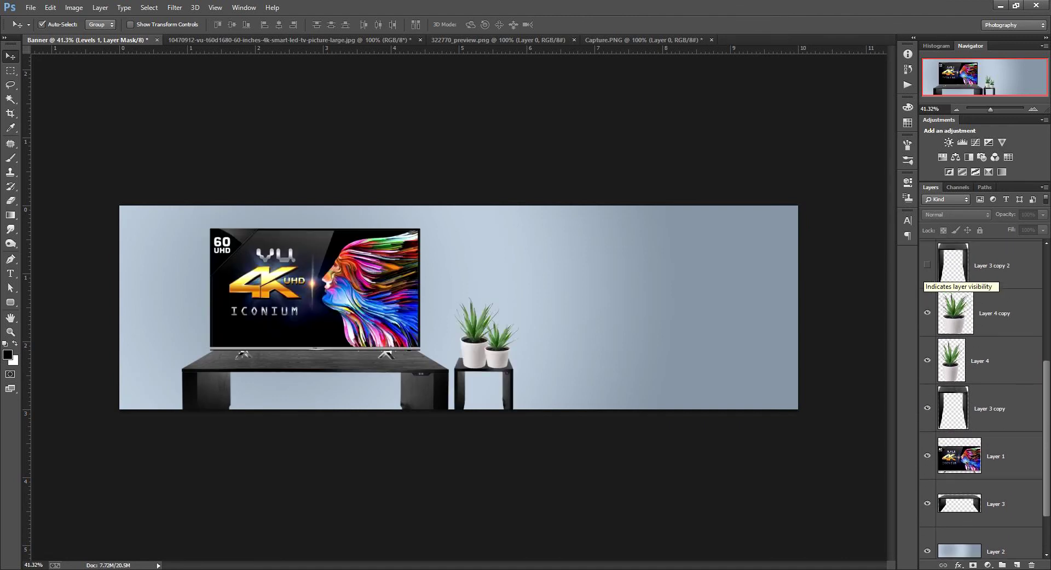
pyautogui.click(927, 277)
pyautogui.scroll(2, 928, 277)
pyautogui.click(928, 261)
pyautogui.scroll(2, 928, 260)
pyautogui.click(927, 260)
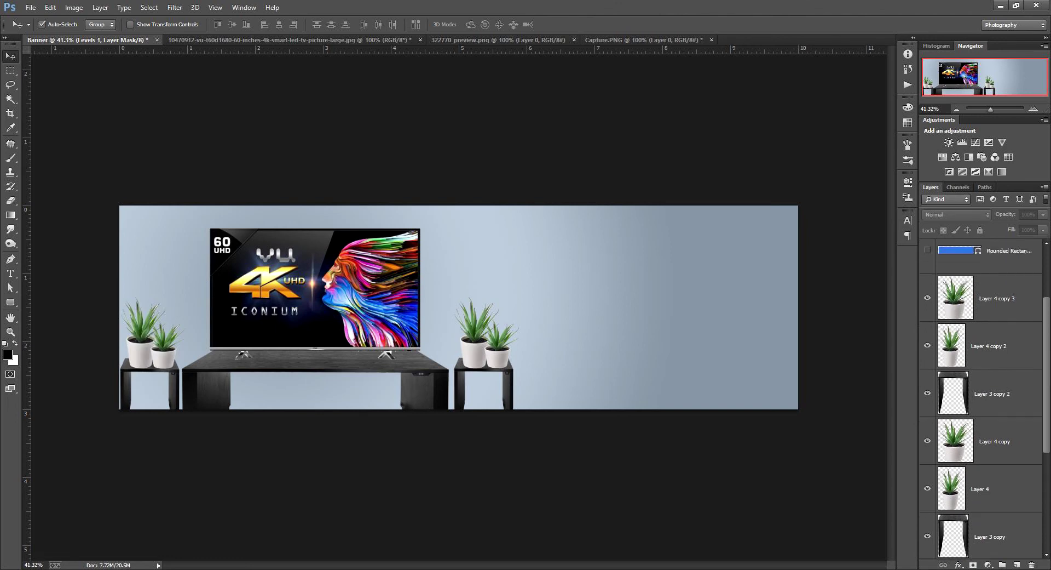
pyautogui.scroll(2, 928, 261)
pyautogui.click(928, 295)
pyautogui.scroll(1, 927, 296)
pyautogui.click(927, 301)
pyautogui.click(928, 279)
pyautogui.scroll(1, 927, 280)
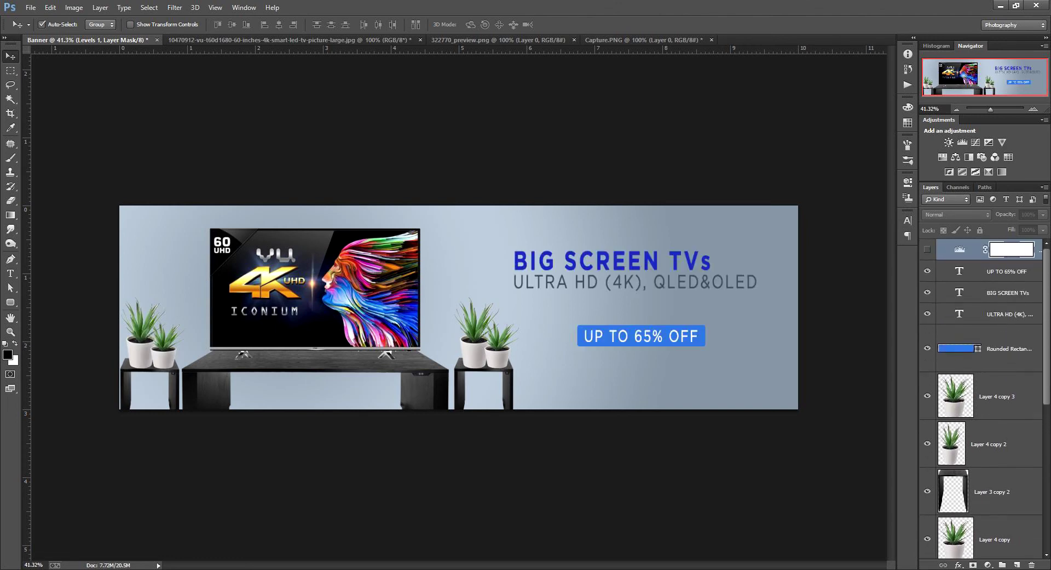
pyautogui.click(928, 249)
pyautogui.scroll(-2, 986, 384)
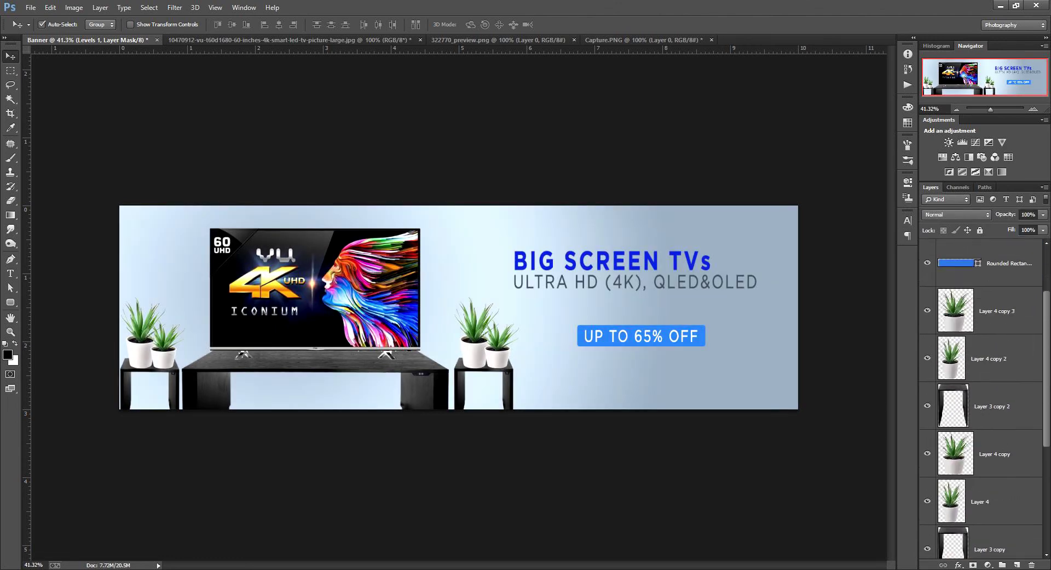
pyautogui.scroll(-2, 986, 384)
pyautogui.scroll(-2, 986, 383)
pyautogui.click(1008, 391)
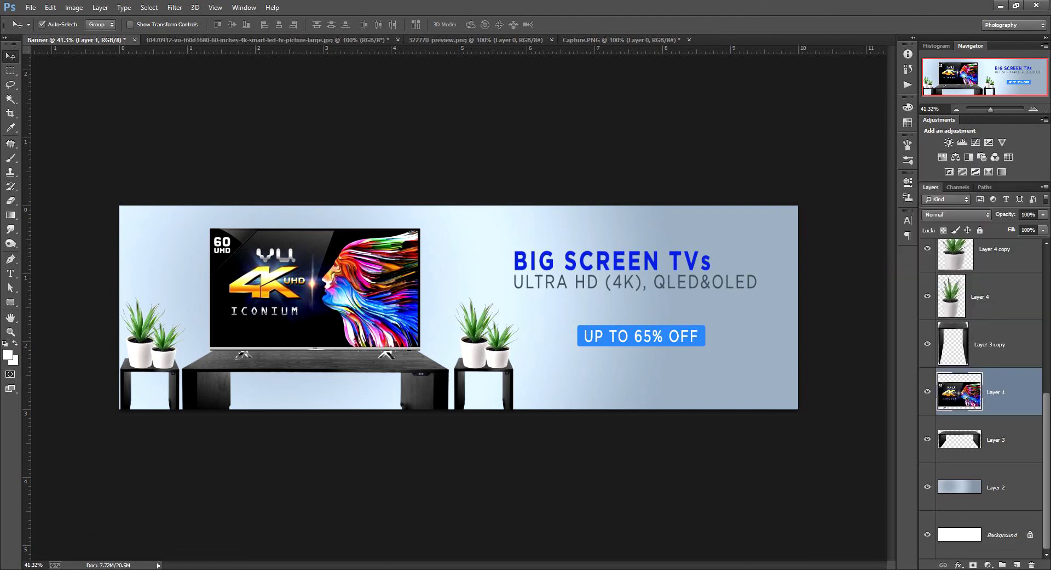
# Open the TV layer's drop shadow settings and try distance 30, spread 27, size 1200.
pyautogui.rightClick(993, 392)
pyautogui.click(865, 118)
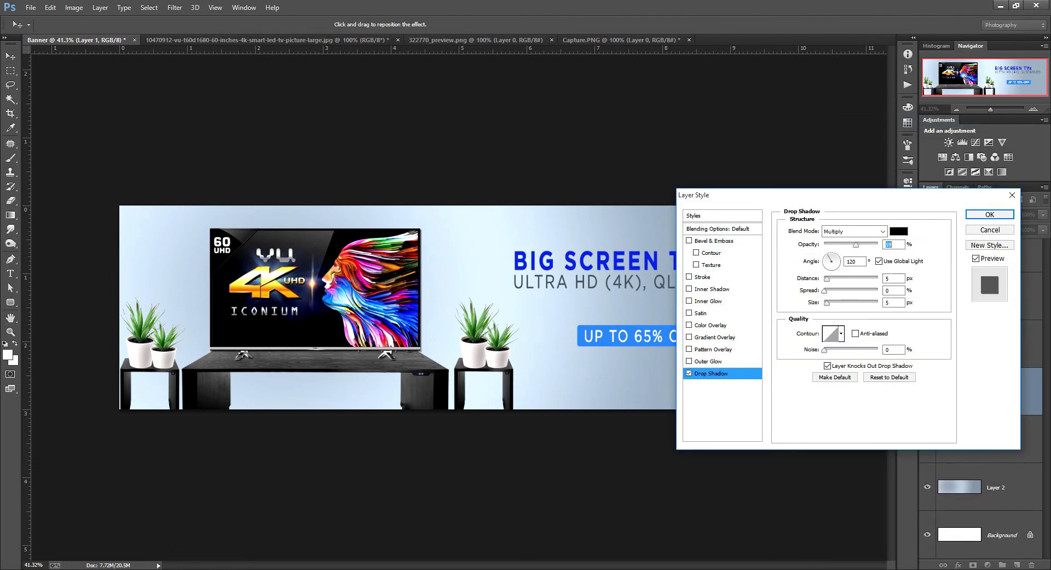
pyautogui.press('Tab')
pyautogui.press('Tab')
pyautogui.press('Tab')
pyautogui.write('30')
pyautogui.press('Tab')
pyautogui.write('27')
pyautogui.press('Tab')
pyautogui.write('120')
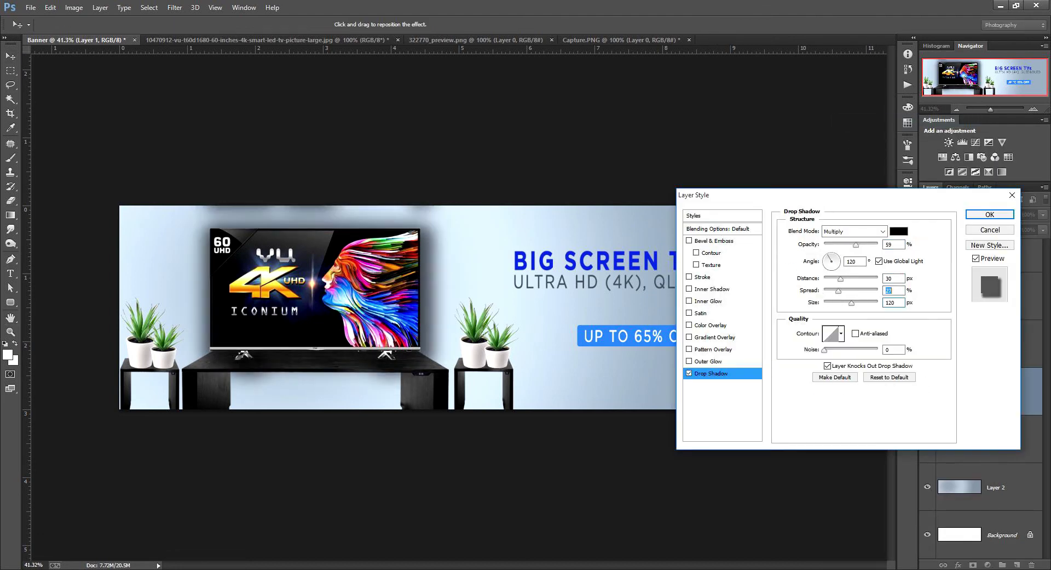
pyautogui.write('0')
# Settle the TV drop shadow at distance 26 with a larger, softer size.
pyautogui.press('Tab')
pyautogui.write('24')
pyautogui.press('Tab')
pyautogui.write('13')
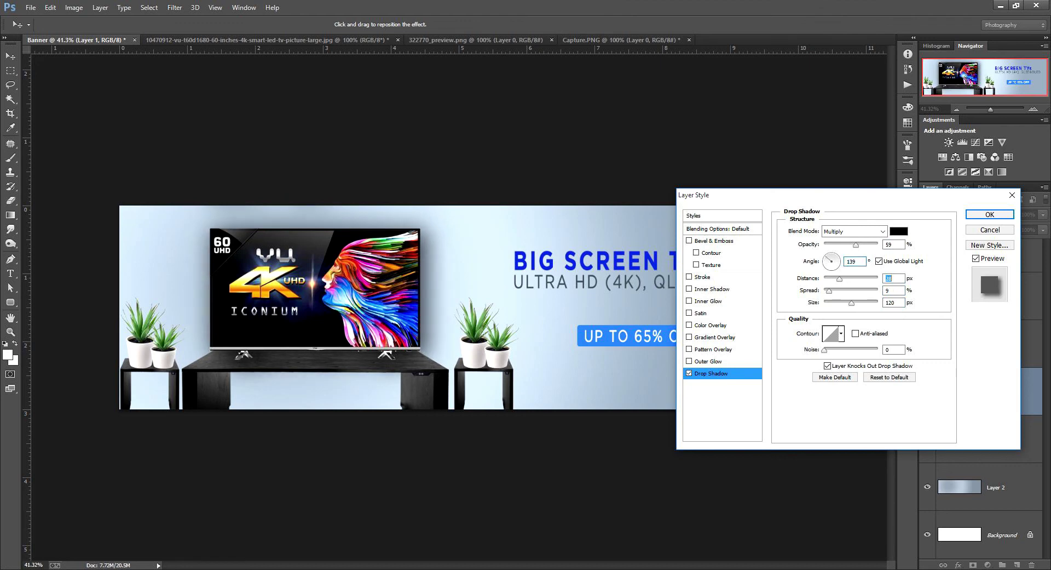
pyautogui.press('Tab')
pyautogui.write('596')
pyautogui.hotkey('shift', 'Tab')
pyautogui.write('26')
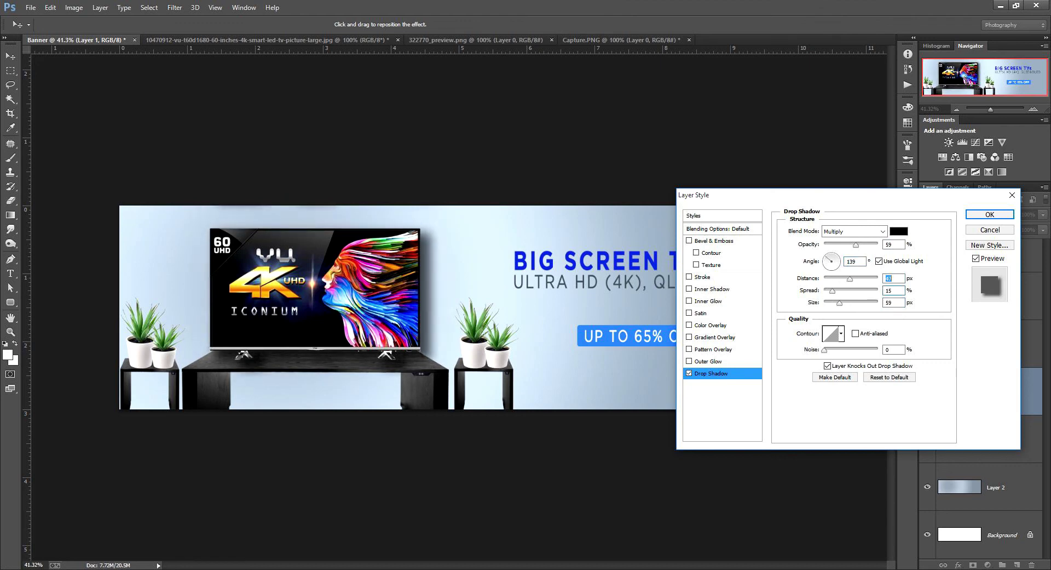
pyautogui.press('Tab')
pyautogui.press('Tab')
pyautogui.write('18')
pyautogui.hotkey('shift', 'Up')
pyautogui.hotkey('shift', 'Up')
pyautogui.hotkey('shift', 'Up')
pyautogui.hotkey('shift', 'Up')
pyautogui.hotkey('shift', 'Up')
pyautogui.hotkey('shift', 'Up')
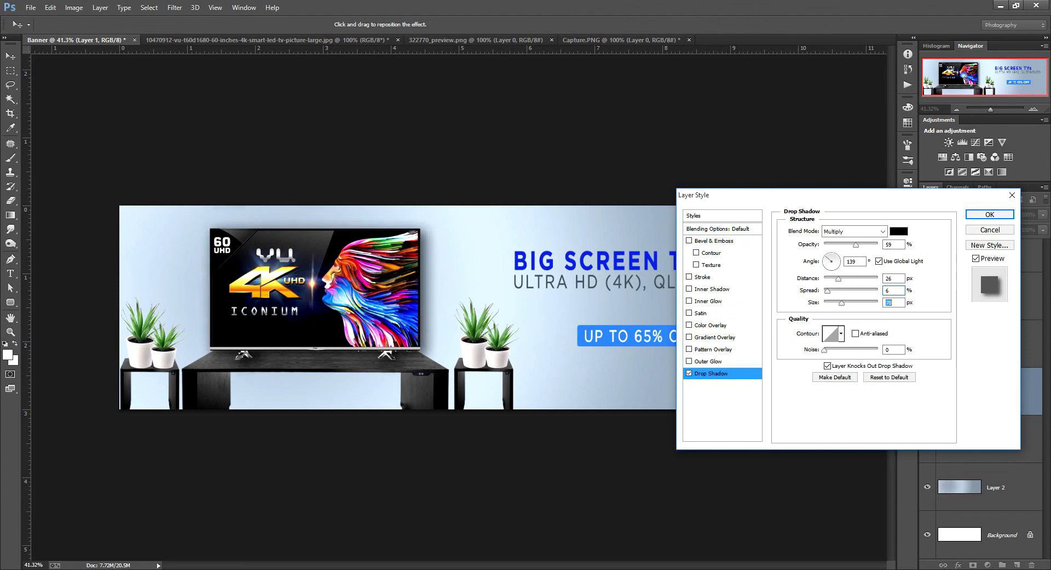
pyautogui.press('Return')
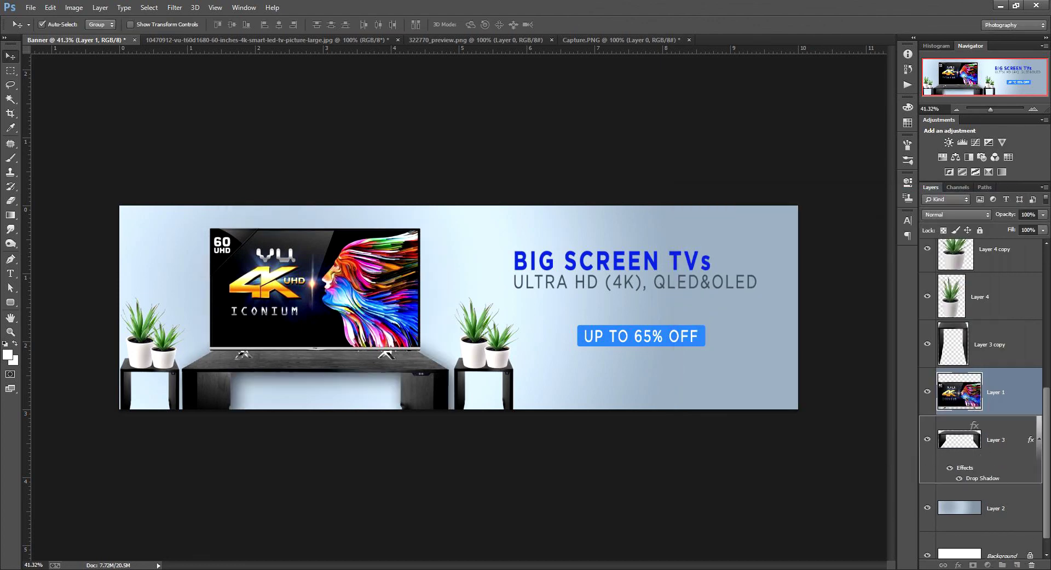
# Copy the drop shadow onto the desk, side tables and plants, undoing an accidental clipping.
pyautogui.moveTo(965, 419); pyautogui.dragTo(991, 460)
pyautogui.keyDown('alt'); pyautogui.click(964, 415); pyautogui.keyUp('alt')
pyautogui.hotkey('ctrl', 'alt', 'g')
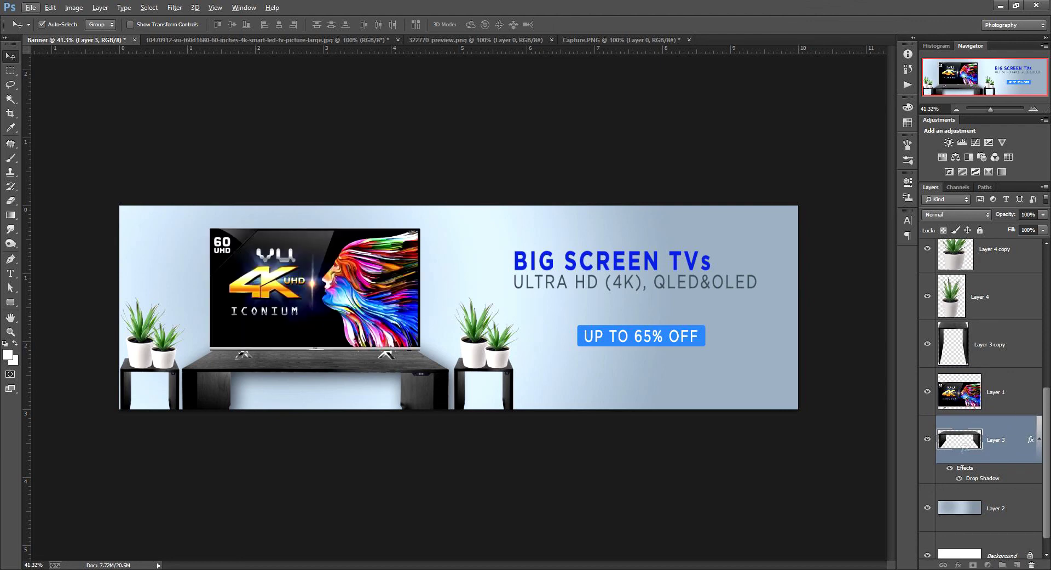
pyautogui.hotkey('ctrl', 'alt', 'z')
pyautogui.hotkey('ctrl', 'alt', 'z')
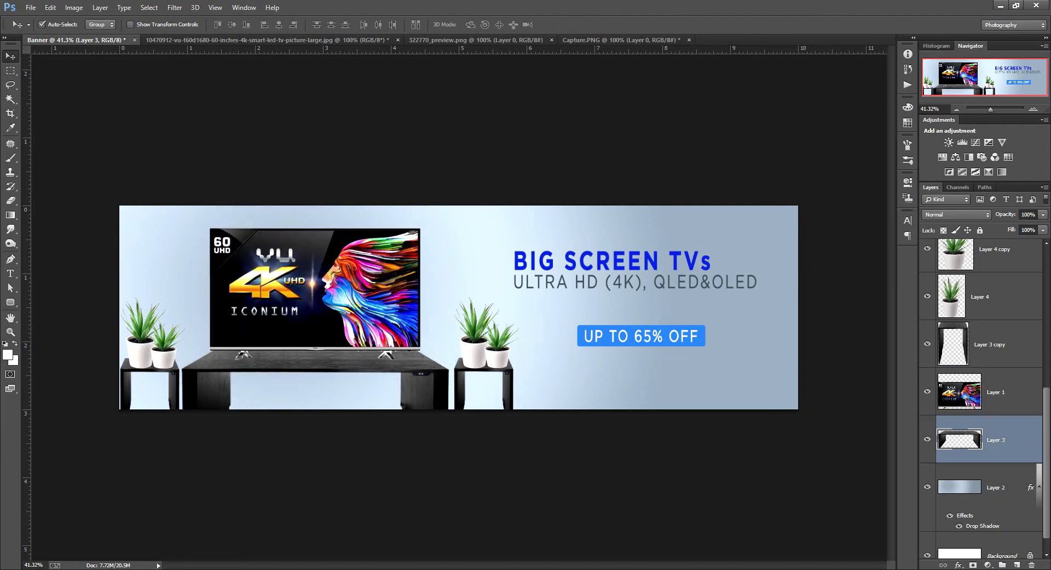
pyautogui.hotkey('ctrl', 'alt', 'z')
pyautogui.hotkey('ctrl', 'alt', 'z')
pyautogui.hotkey('ctrl', 'alt', 'z')
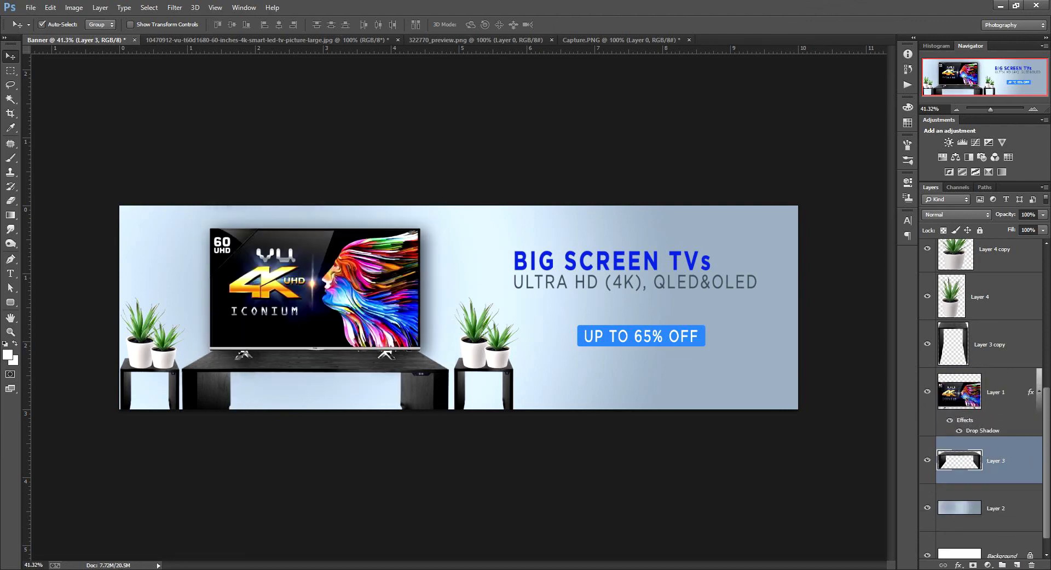
pyautogui.hotkey('ctrl', 'shift', 'z')
pyautogui.hotkey('ctrl', 'shift', 'z')
pyautogui.hotkey('ctrl', 'shift', 'z')
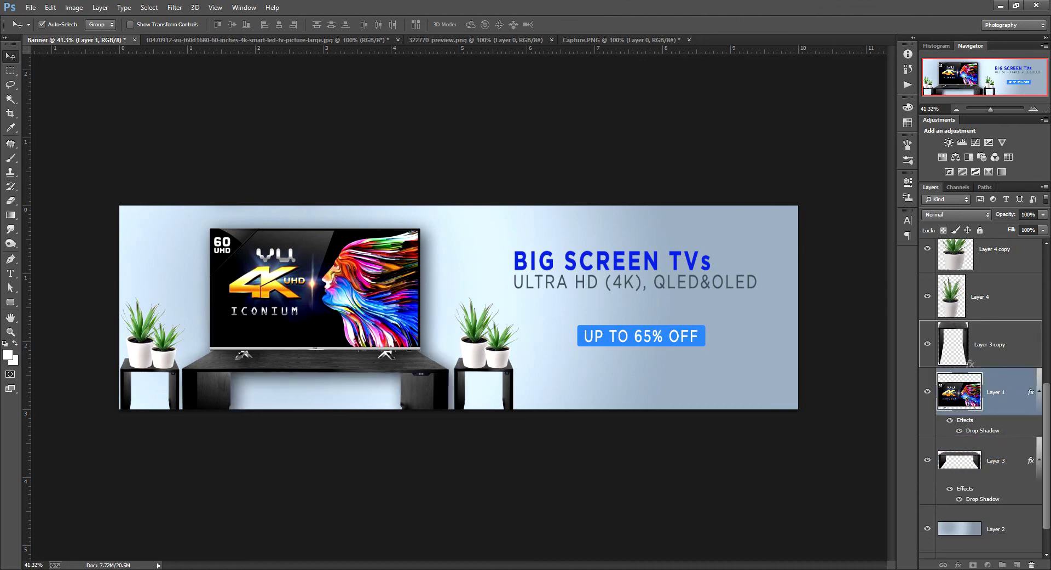
pyautogui.hotkey('ctrl', 'shift', 'z')
pyautogui.hotkey('ctrl', 'shift', 'z')
pyautogui.hotkey('ctrl', 'shift', 'z')
pyautogui.hotkey('ctrl', 'shift', 'z')
pyautogui.hotkey('ctrl', 'shift', 'z')
pyautogui.hotkey('ctrl', 'shift', 'z')
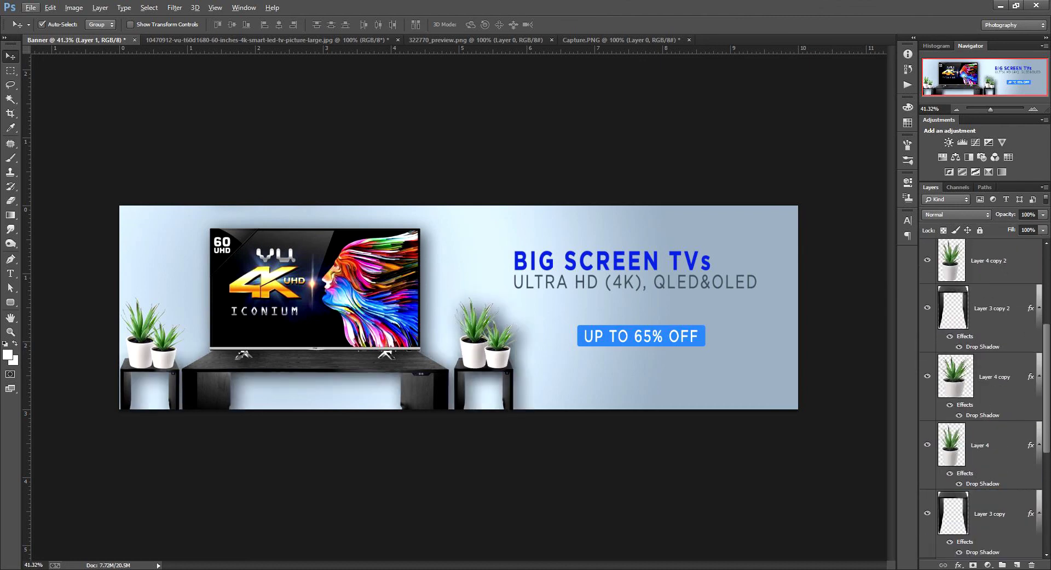
pyautogui.hotkey('ctrl', 'shift', 'z')
pyautogui.hotkey('ctrl', 'shift', 'z')
pyautogui.hotkey('ctrl', 'shift', 'z')
pyautogui.hotkey('ctrl', 'shift', 'z')
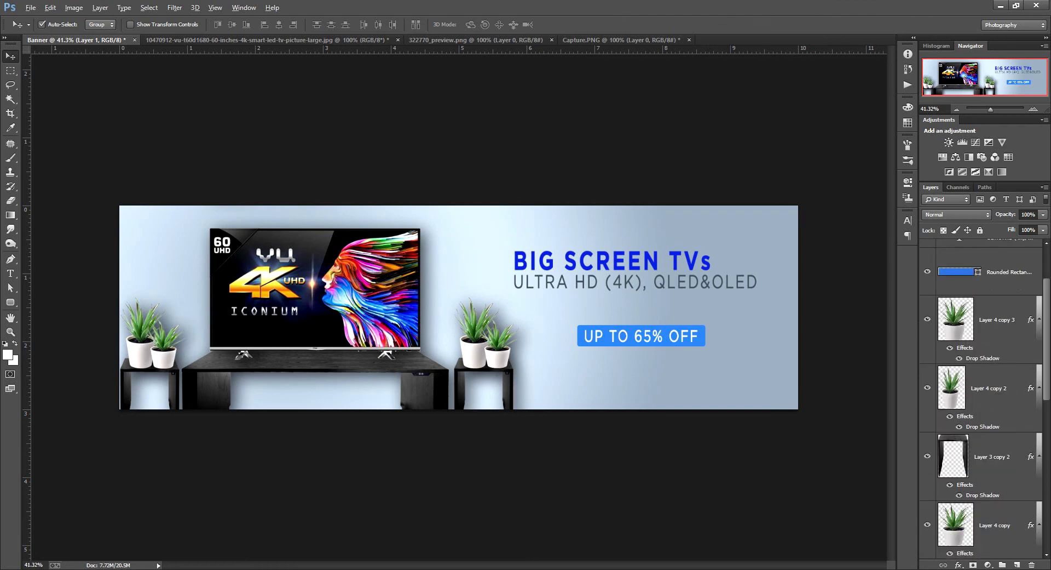
pyautogui.hotkey('ctrl', 'shift', 'z')
pyautogui.scroll(1, 456, 313)
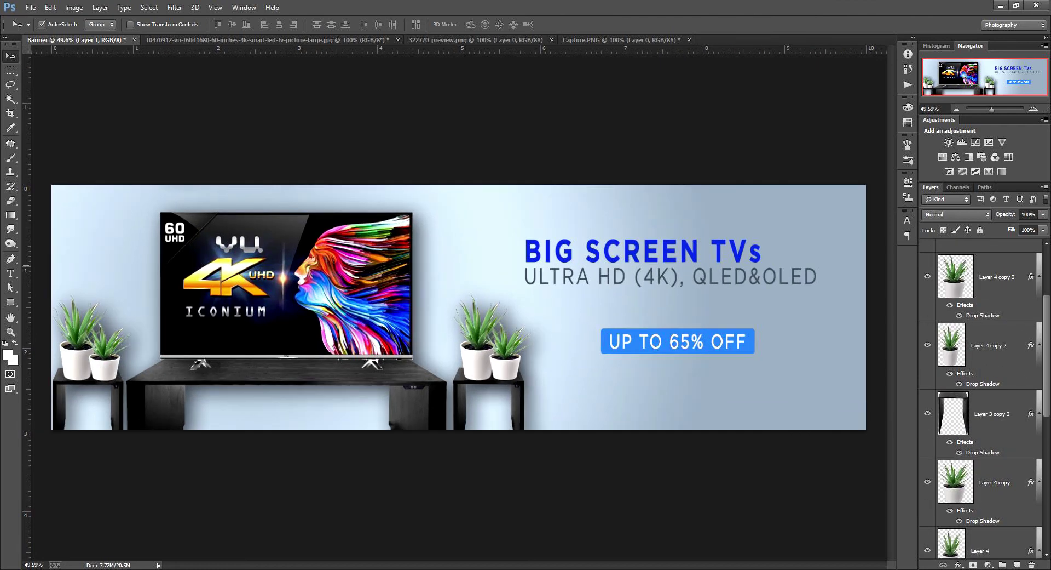